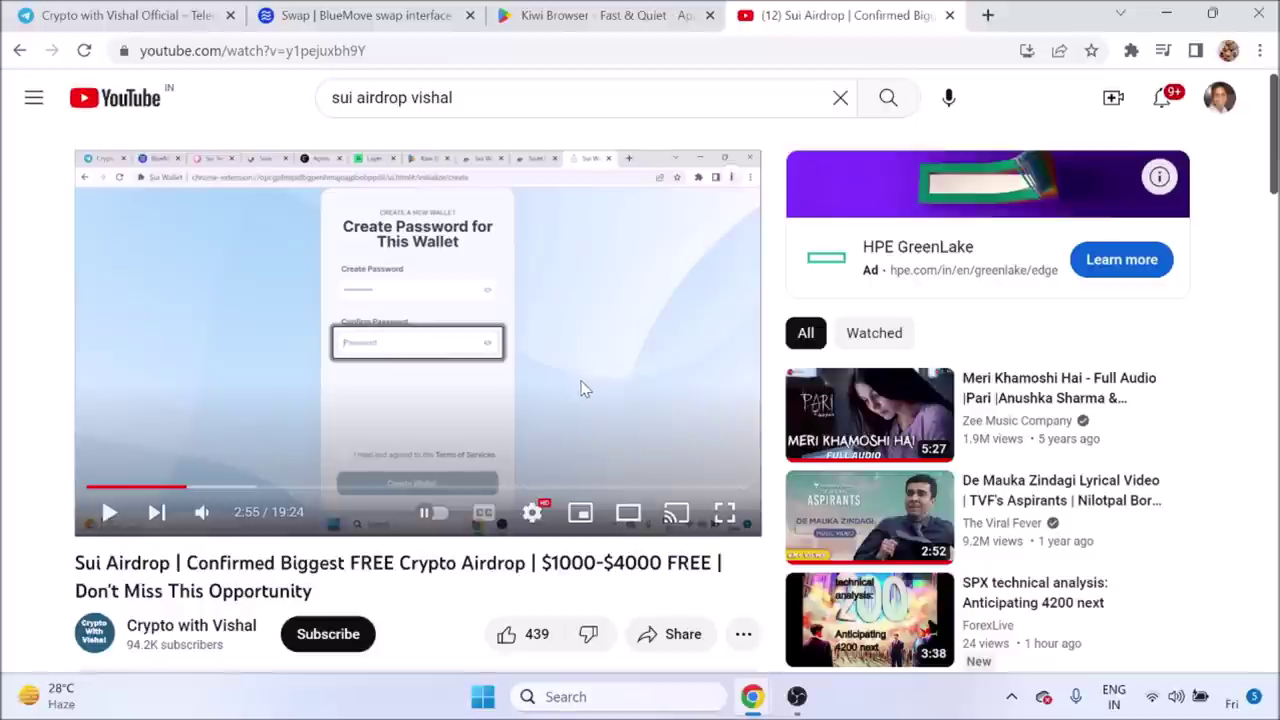
Go to the BlueMove swap page and check the installed browser extensions for a Sui wallet
{"action": "left_click", "coordinate": [305, 12]}
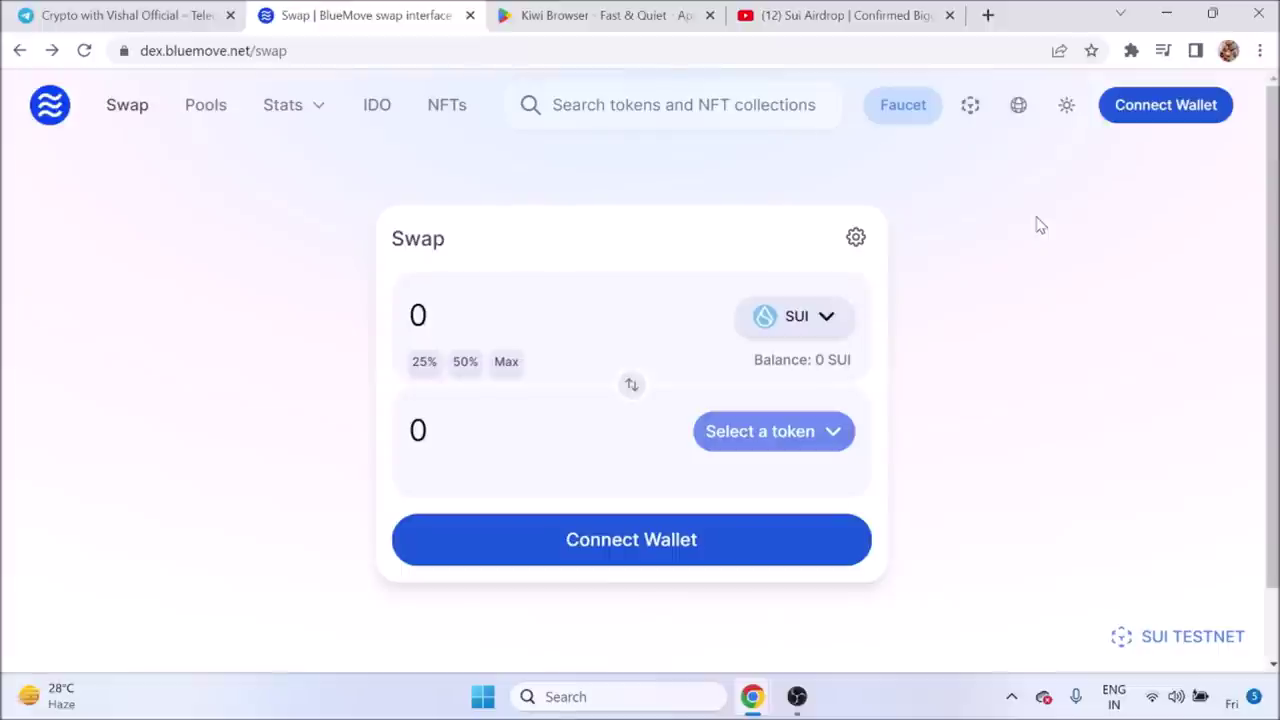
{"action": "left_click", "coordinate": [1131, 50]}
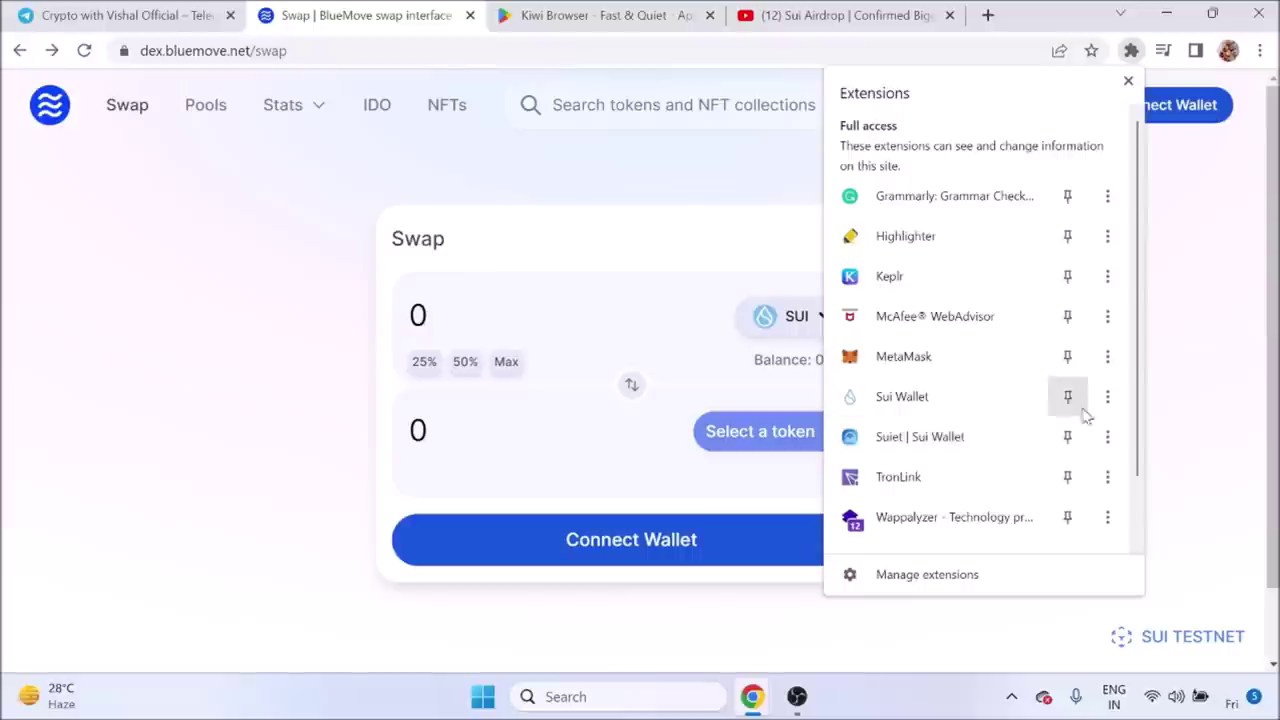
{"action": "left_click", "coordinate": [1177, 388]}
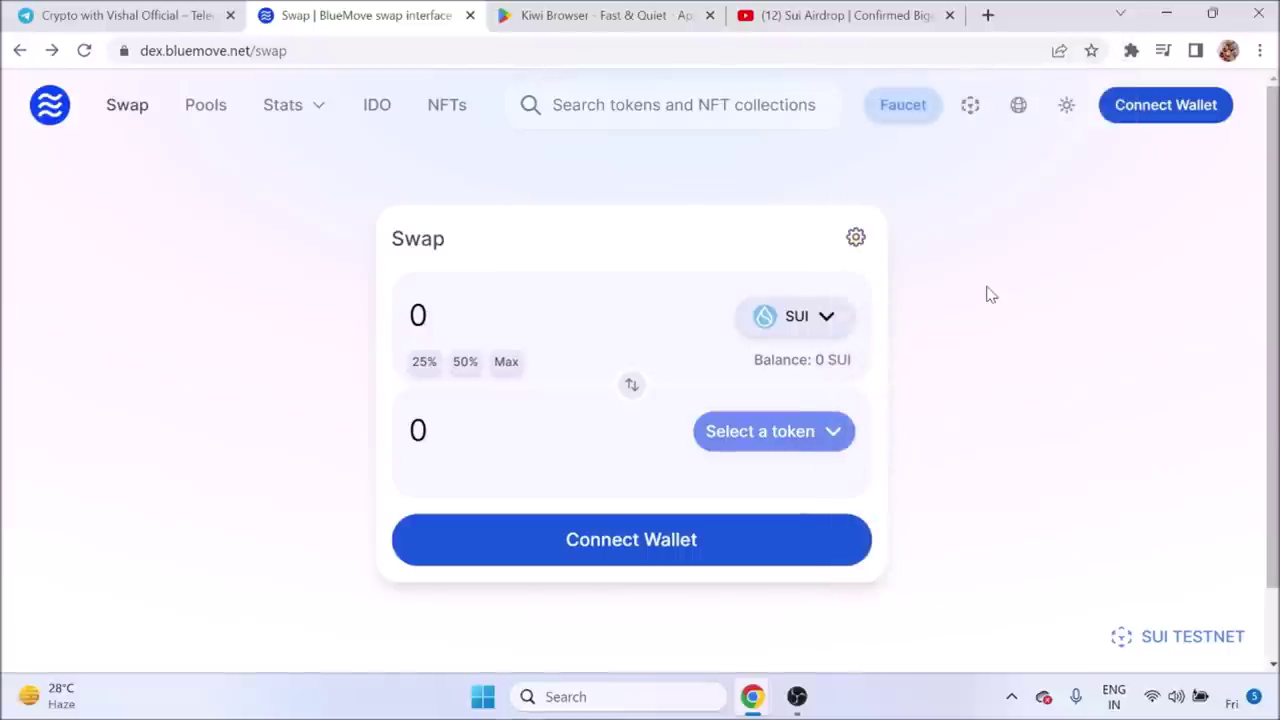
View the Kiwi Browser listing on Google Play and highlight the app's name
{"action": "left_click", "coordinate": [555, 16]}
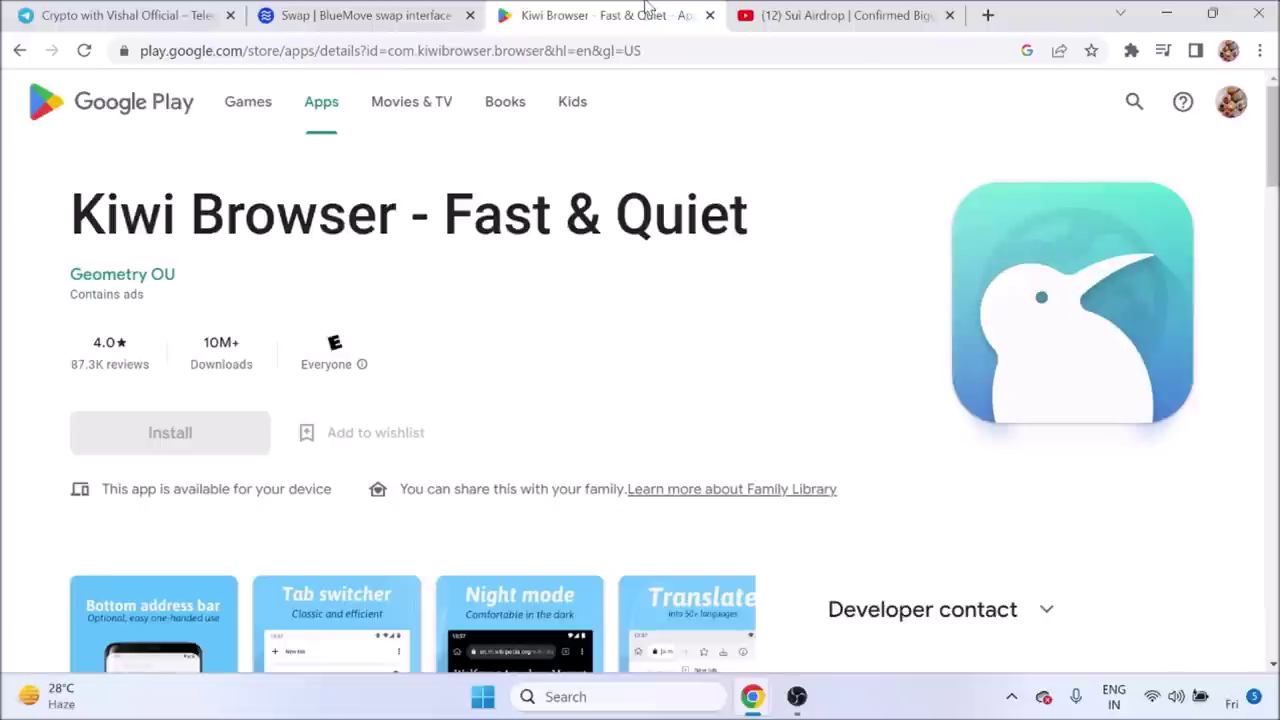
{"action": "left_click_drag", "start_coordinate": [70, 213], "coordinate": [397, 213]}
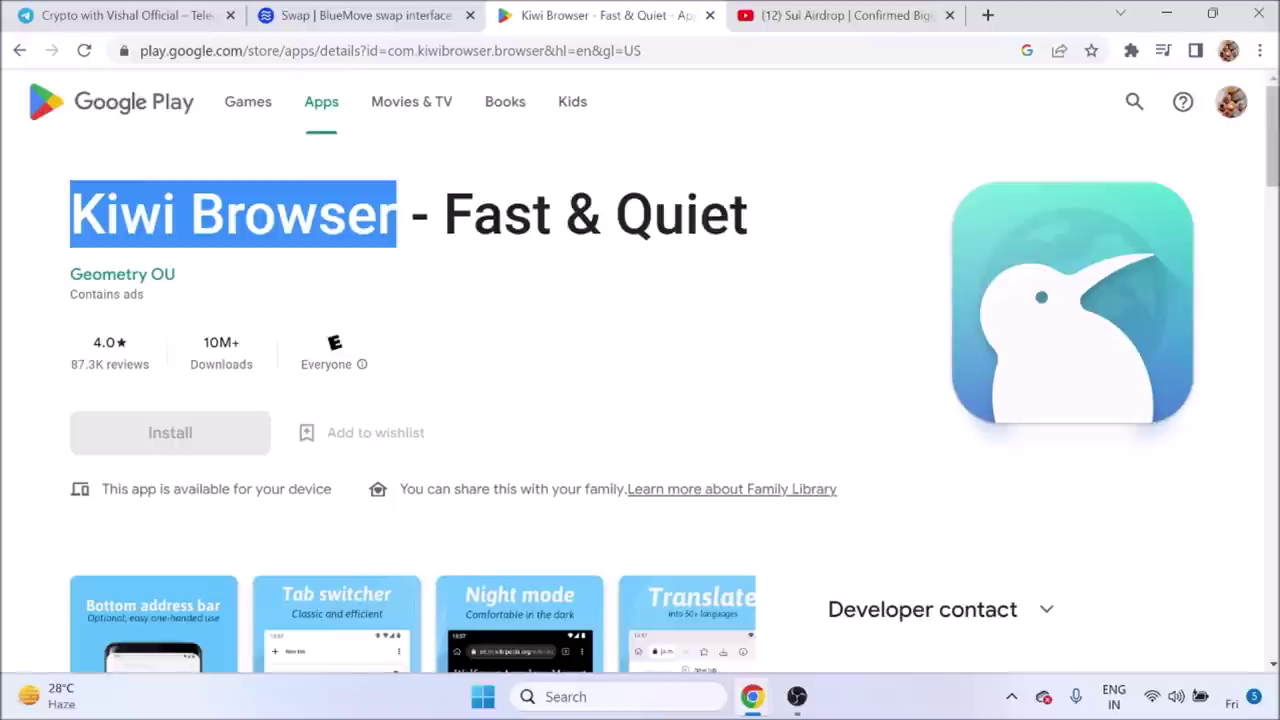
{"action": "triple_click", "coordinate": [497, 213]}
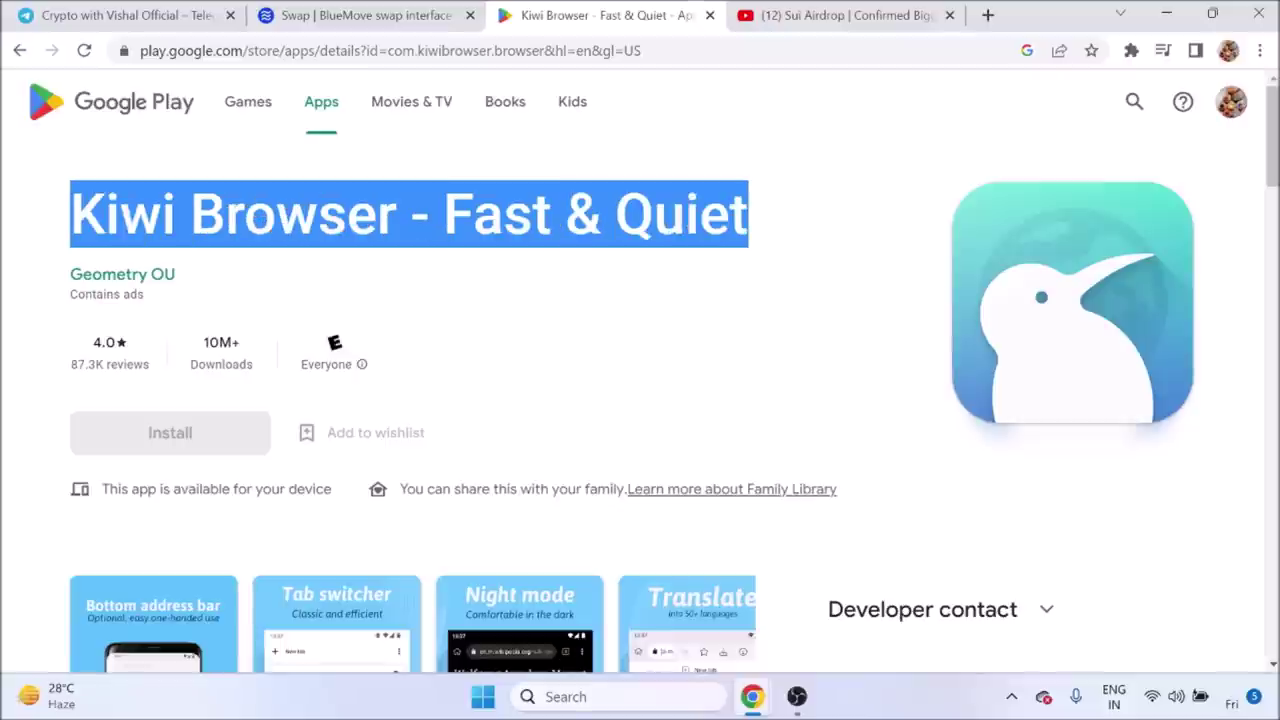
{"action": "left_click_drag", "start_coordinate": [398, 213], "coordinate": [68, 213]}
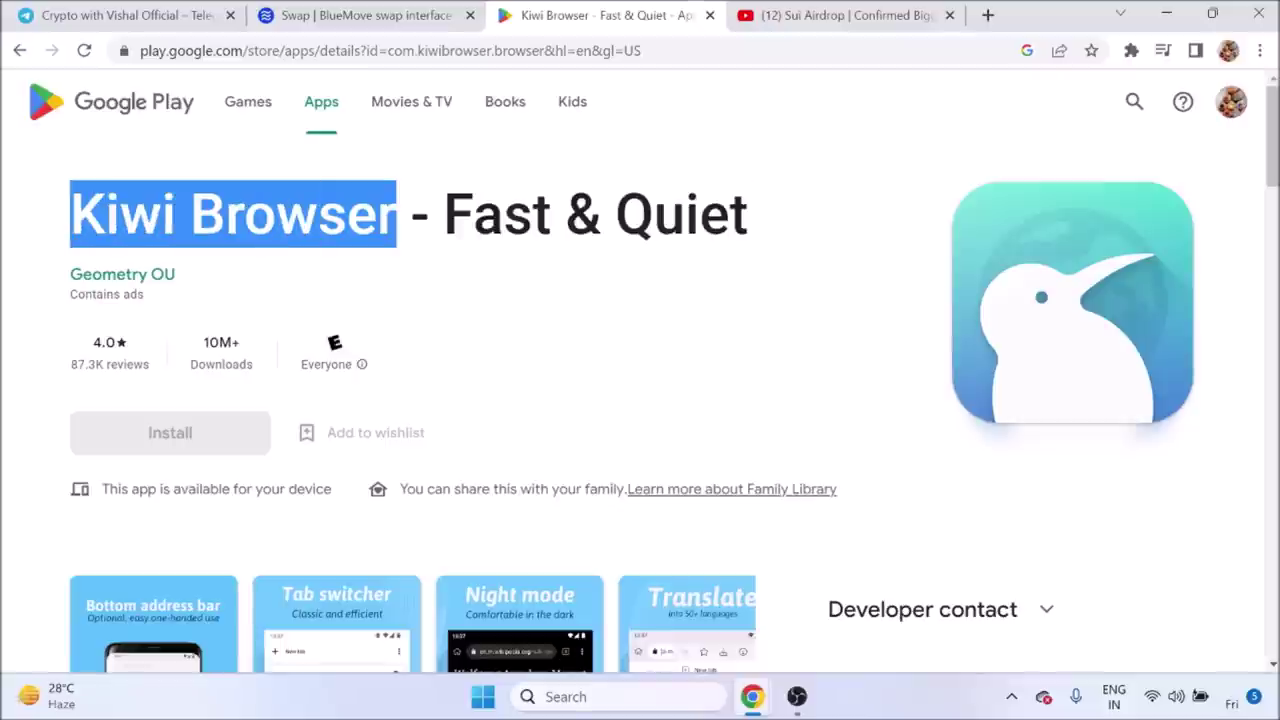
{"action": "double_click", "coordinate": [419, 213]}
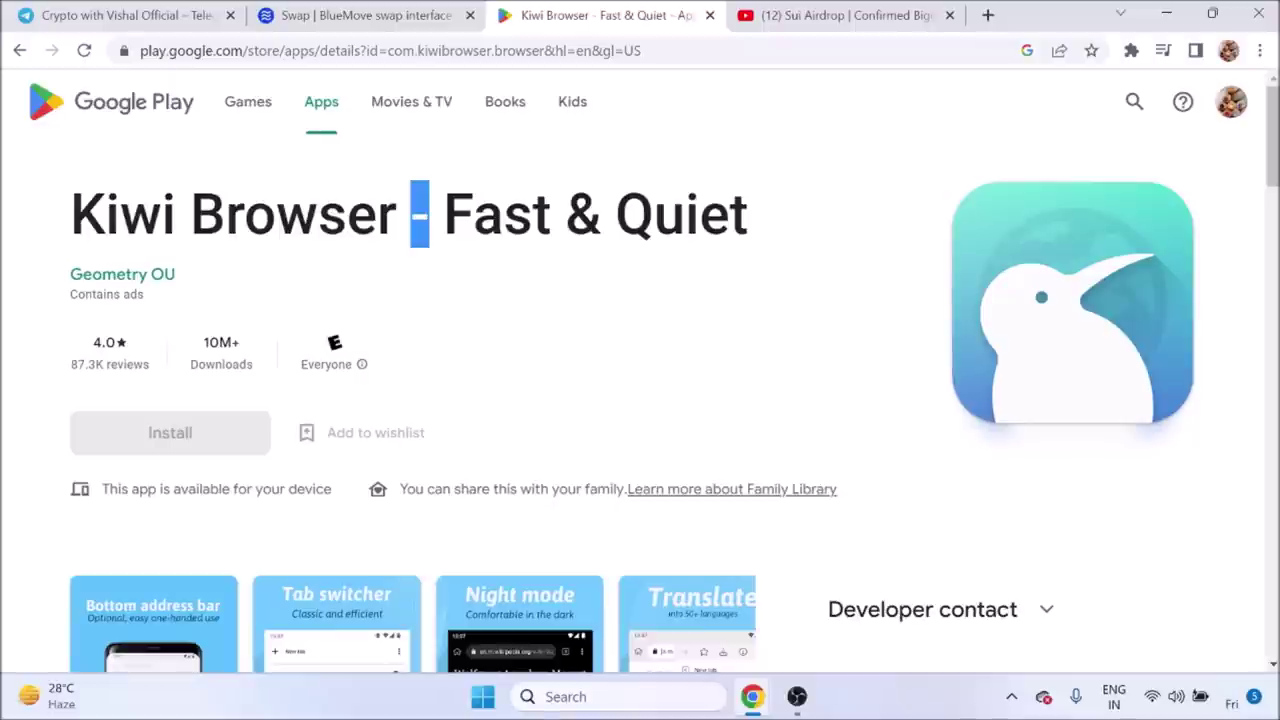
Return to the BlueMove swap page and connect the Sui Wallet to it
{"action": "left_click", "coordinate": [428, 8]}
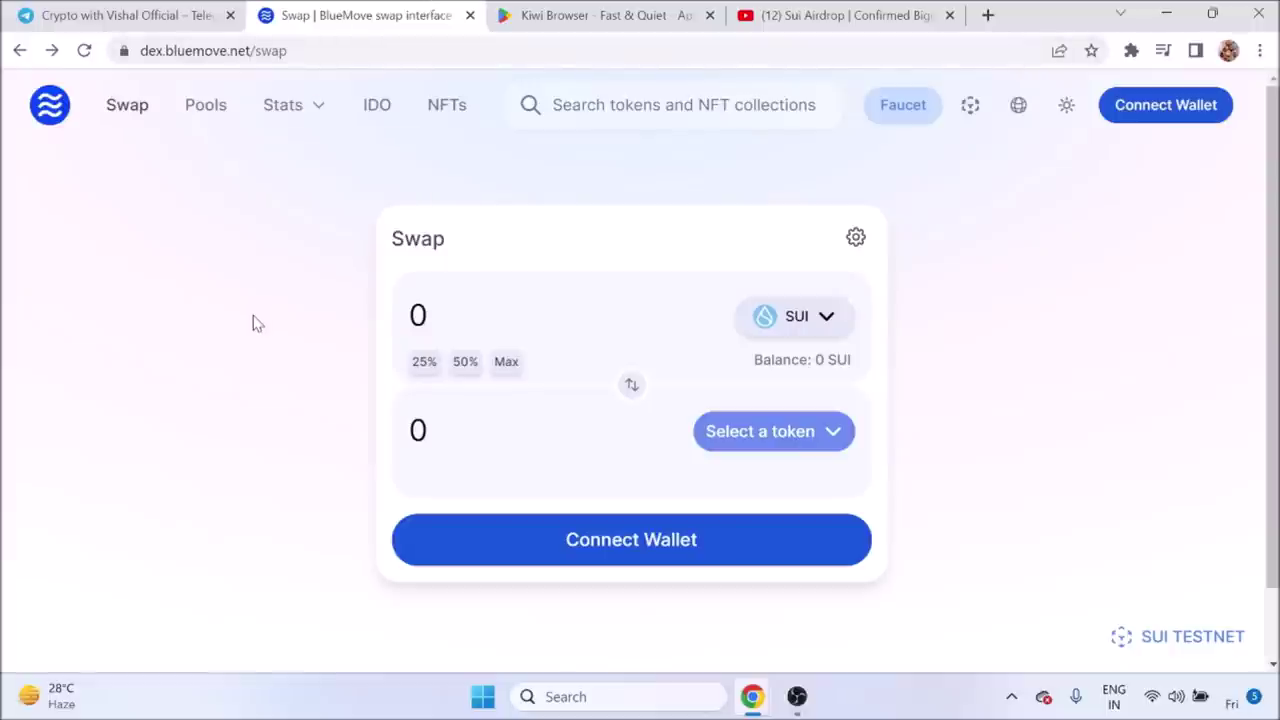
{"action": "left_click", "coordinate": [1147, 108]}
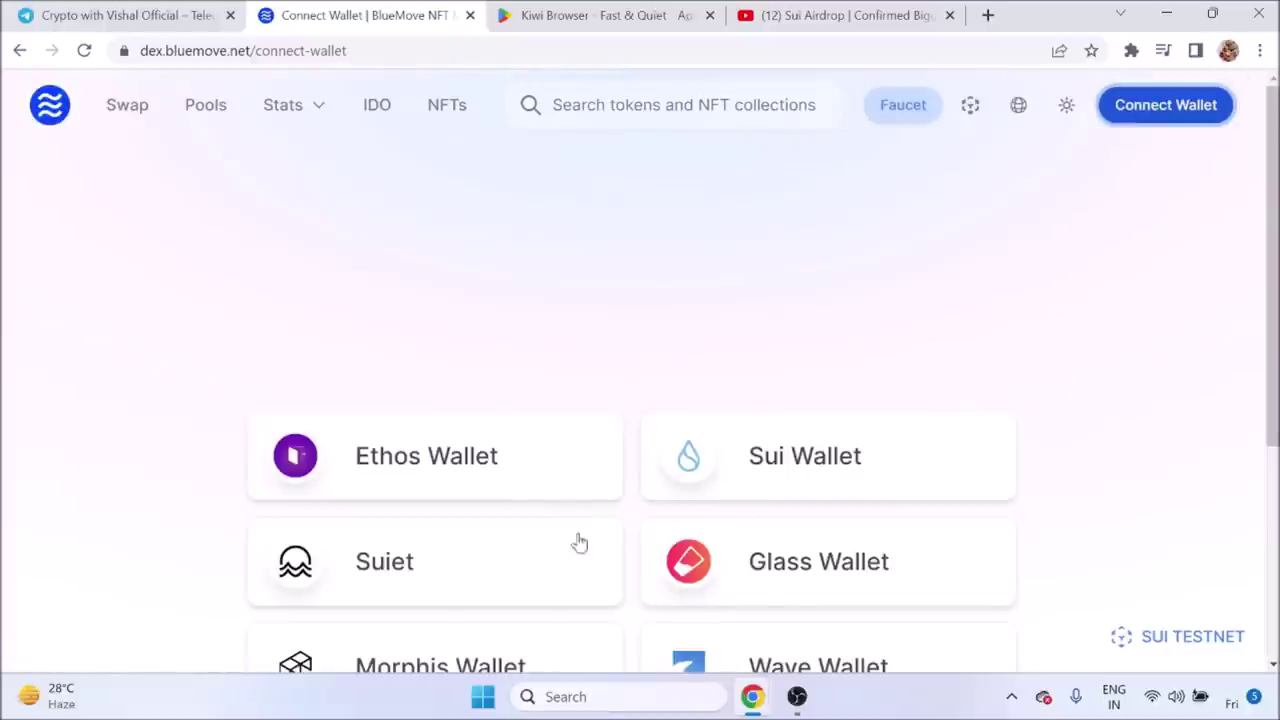
{"action": "left_click", "coordinate": [795, 462]}
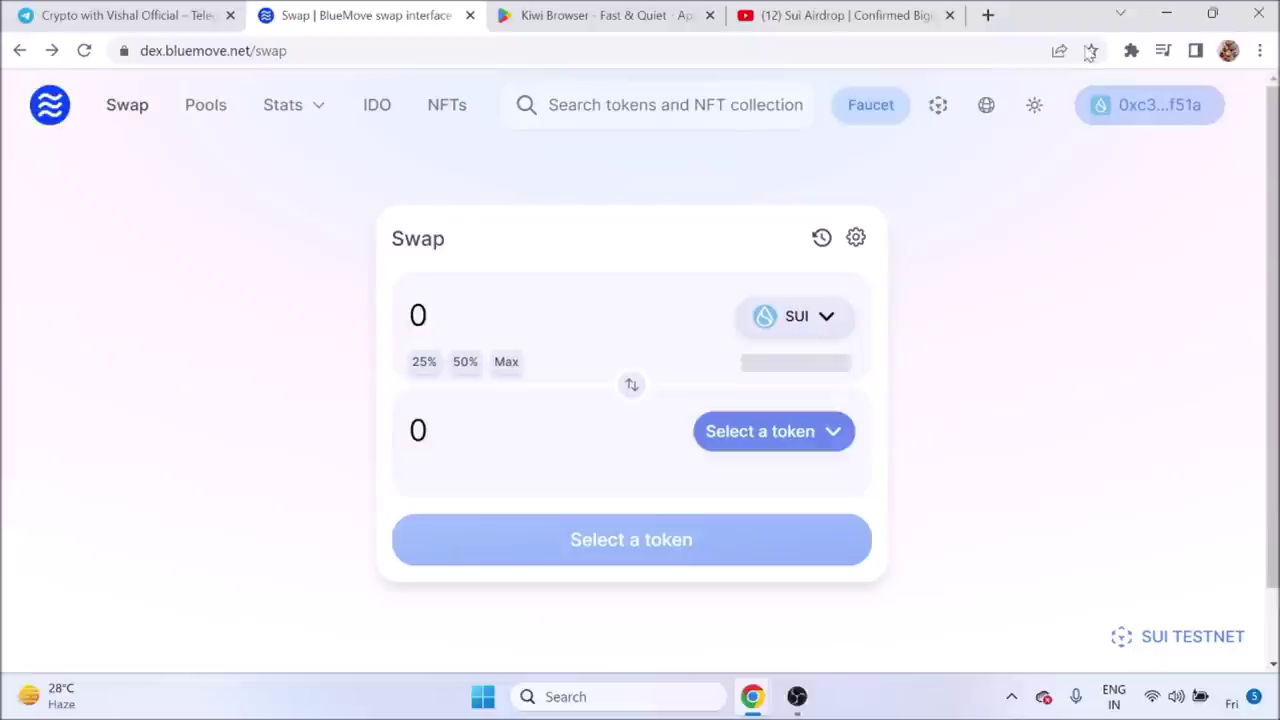
Open the Sui Wallet extension and unlock it with the wallet password
{"action": "left_click", "coordinate": [1131, 50]}
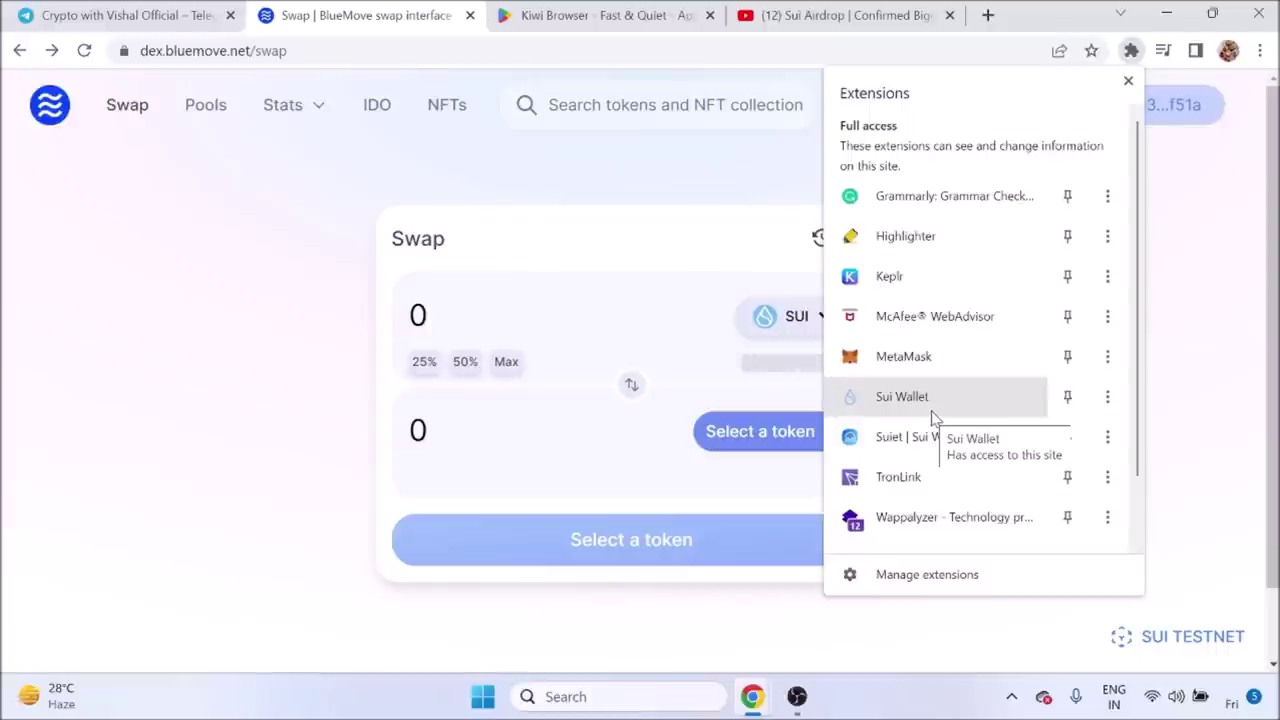
{"action": "left_click", "coordinate": [196, 399]}
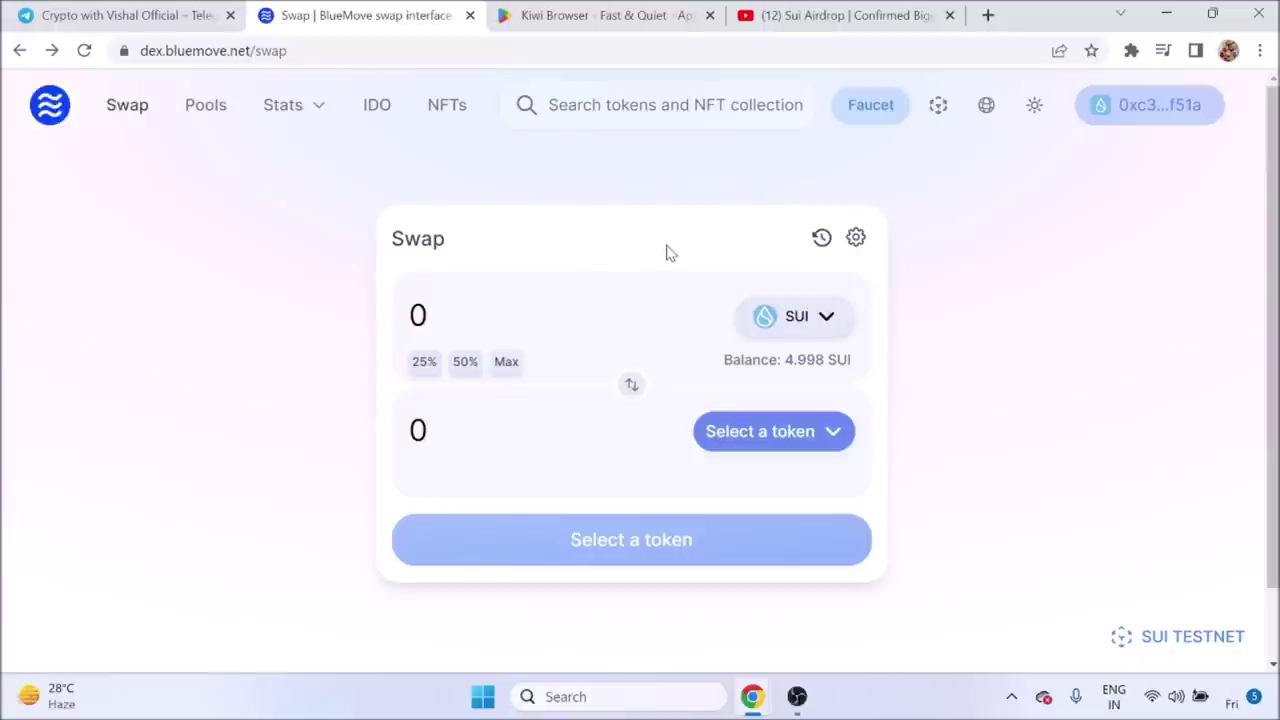
{"action": "left_click", "coordinate": [1131, 51]}
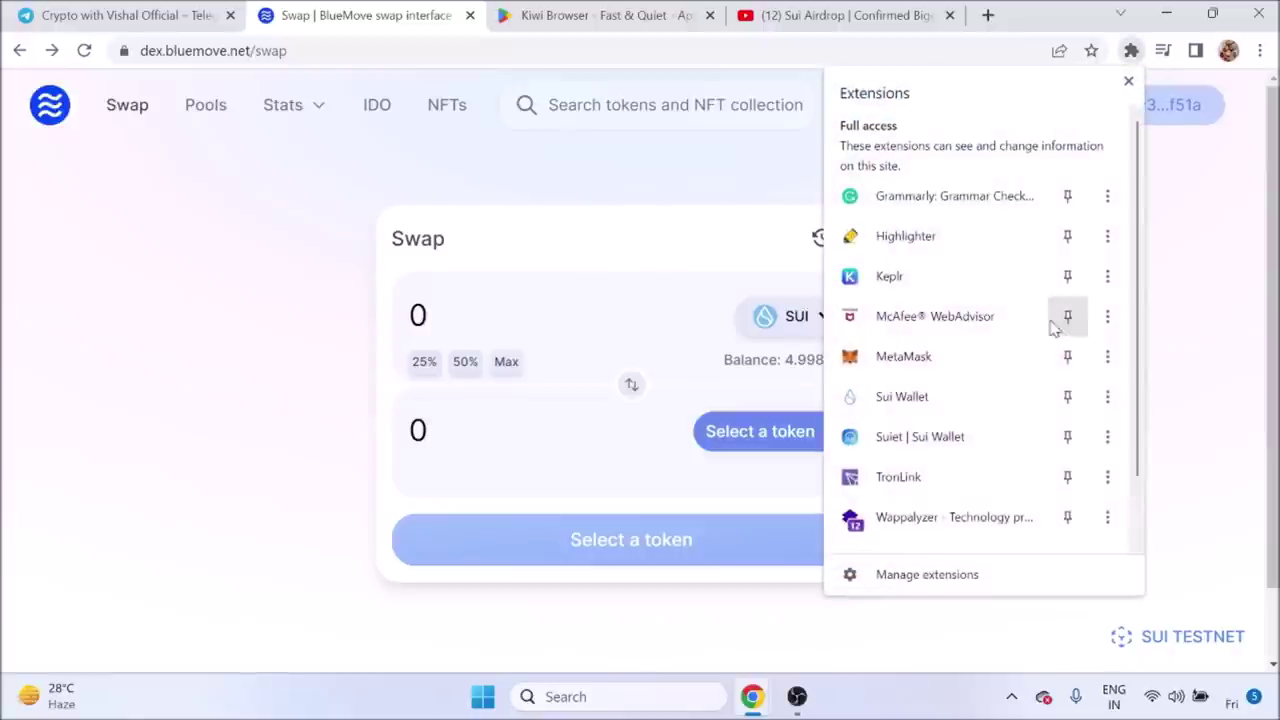
{"action": "left_click", "coordinate": [985, 392]}
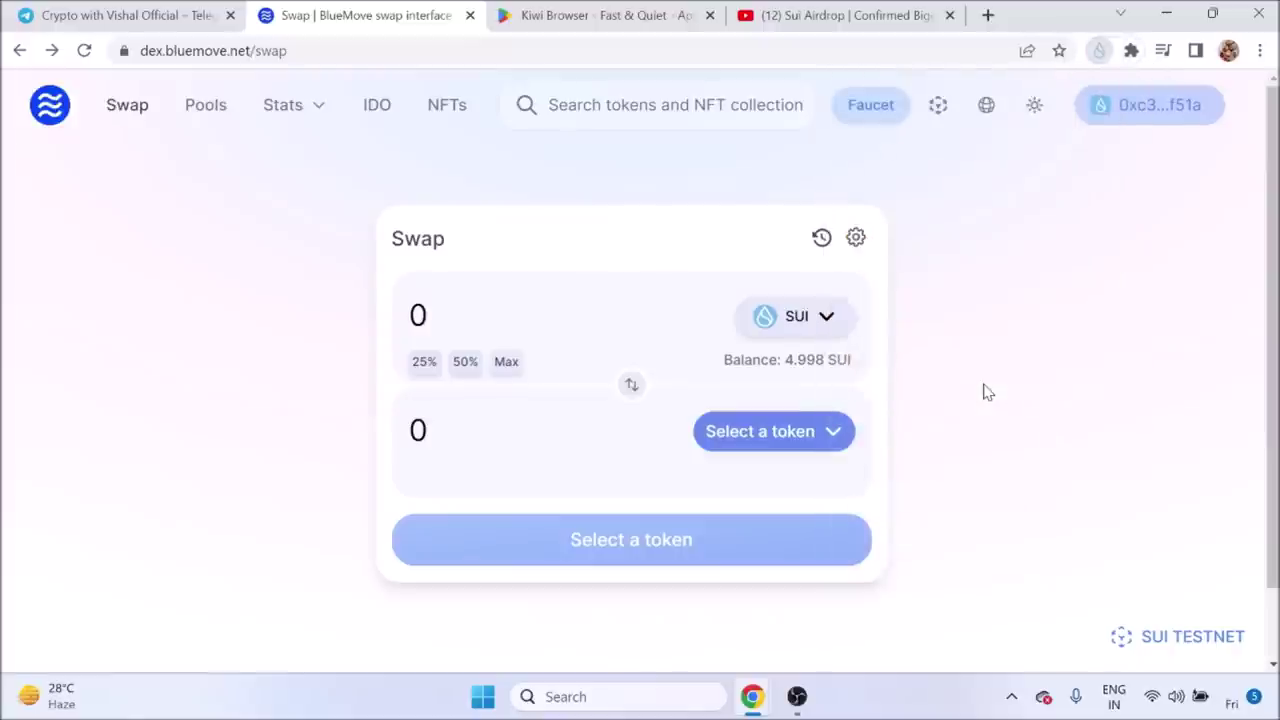
{"action": "type", "text": "•"}
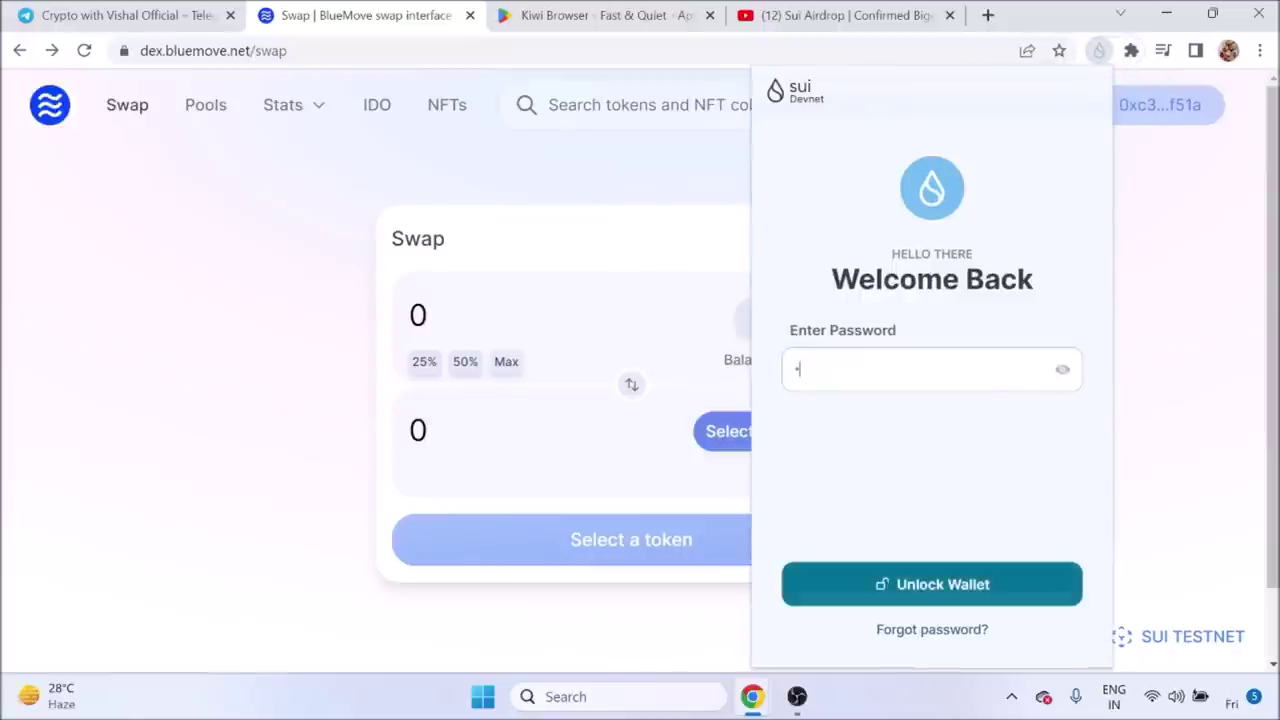
{"action": "type", "text": "•"}
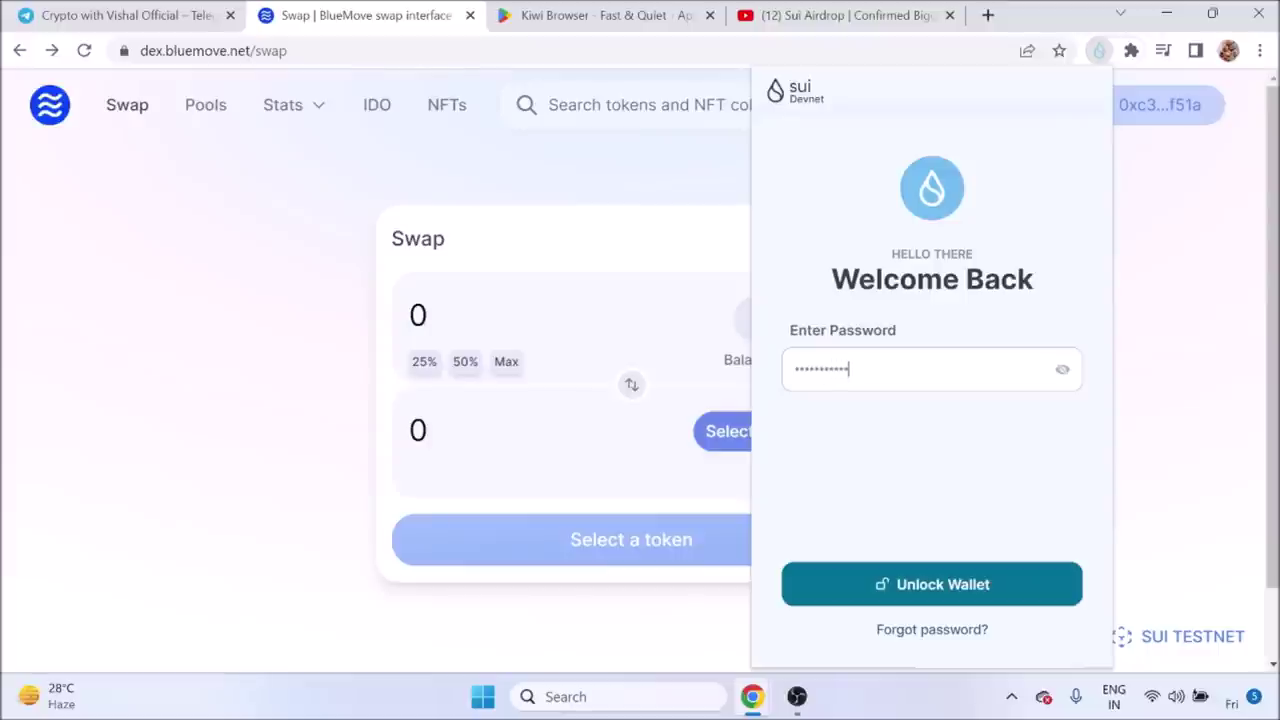
{"action": "left_click", "coordinate": [1057, 597]}
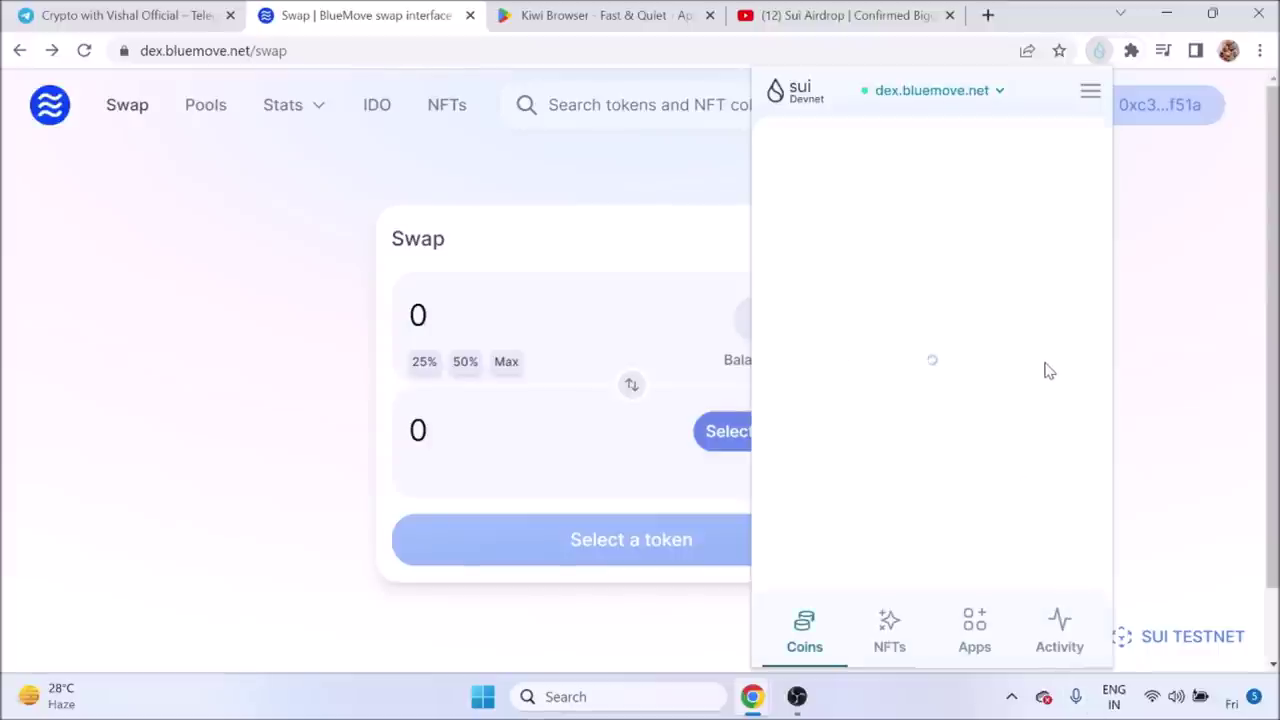
Switch the wallet's network to Sui Testnet and check the SUI balance there
{"action": "left_click_drag", "start_coordinate": [858, 197], "coordinate": [1040, 194]}
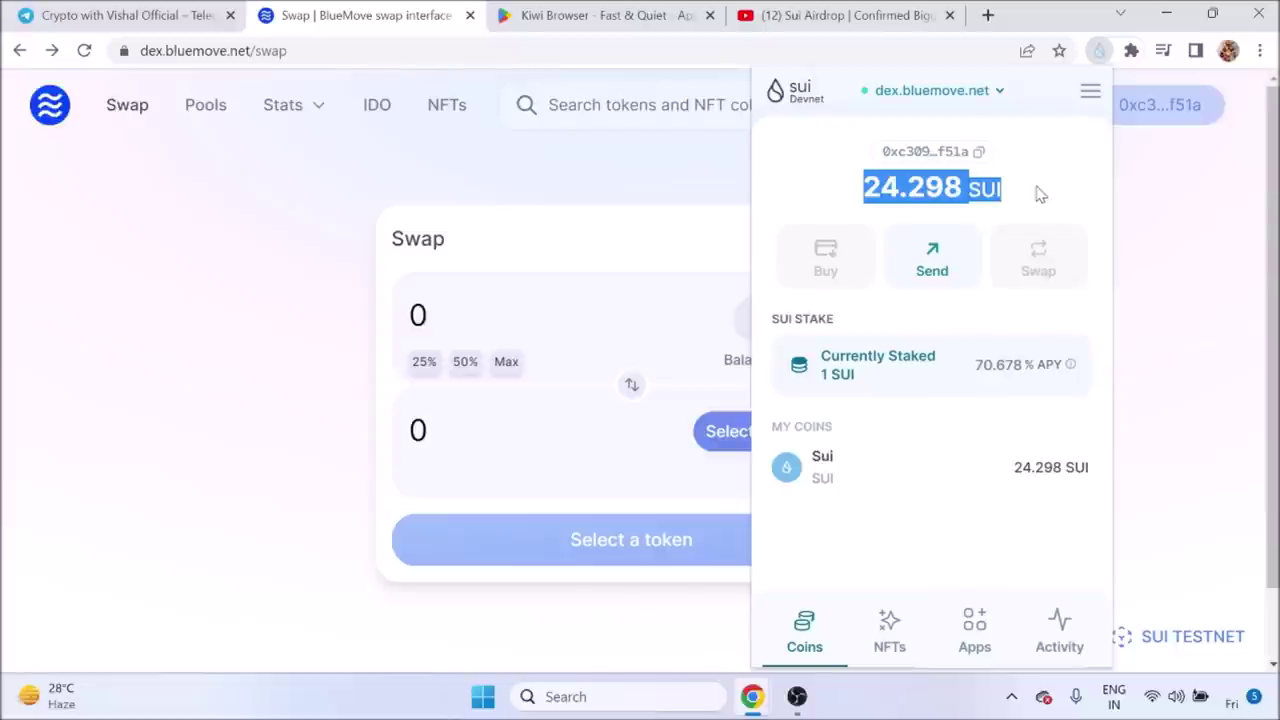
{"action": "left_click", "coordinate": [1040, 194]}
{"action": "left_click", "coordinate": [1090, 90]}
{"action": "left_click", "coordinate": [842, 268]}
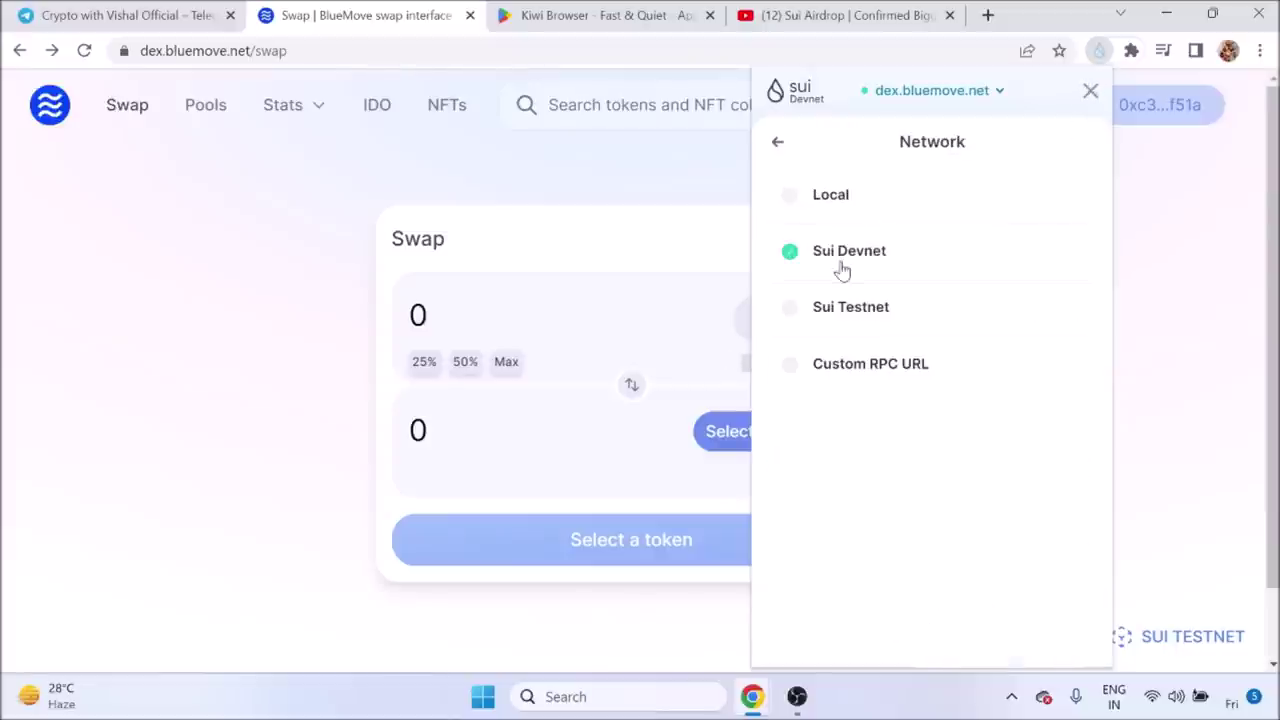
{"action": "left_click", "coordinate": [851, 307]}
{"action": "left_click", "coordinate": [780, 142]}
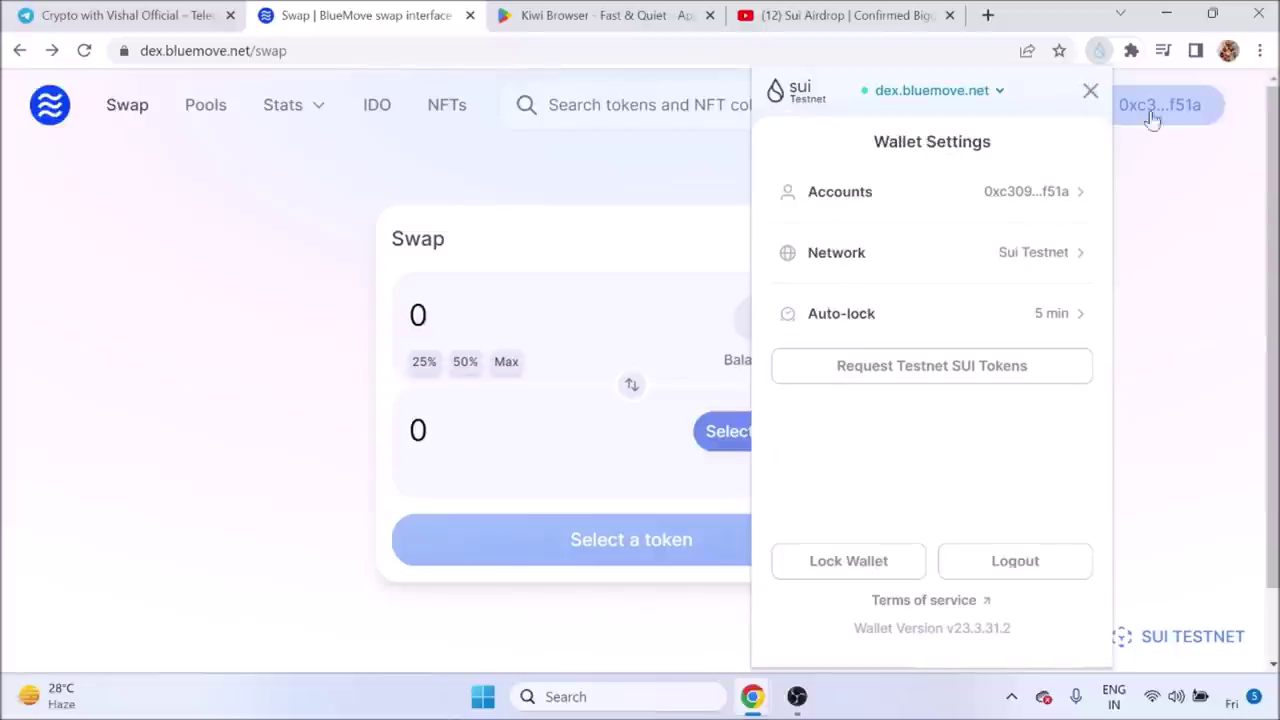
{"action": "left_click", "coordinate": [1090, 90]}
{"action": "left_click_drag", "start_coordinate": [868, 188], "coordinate": [1020, 200]}
{"action": "left_click", "coordinate": [1080, 189]}
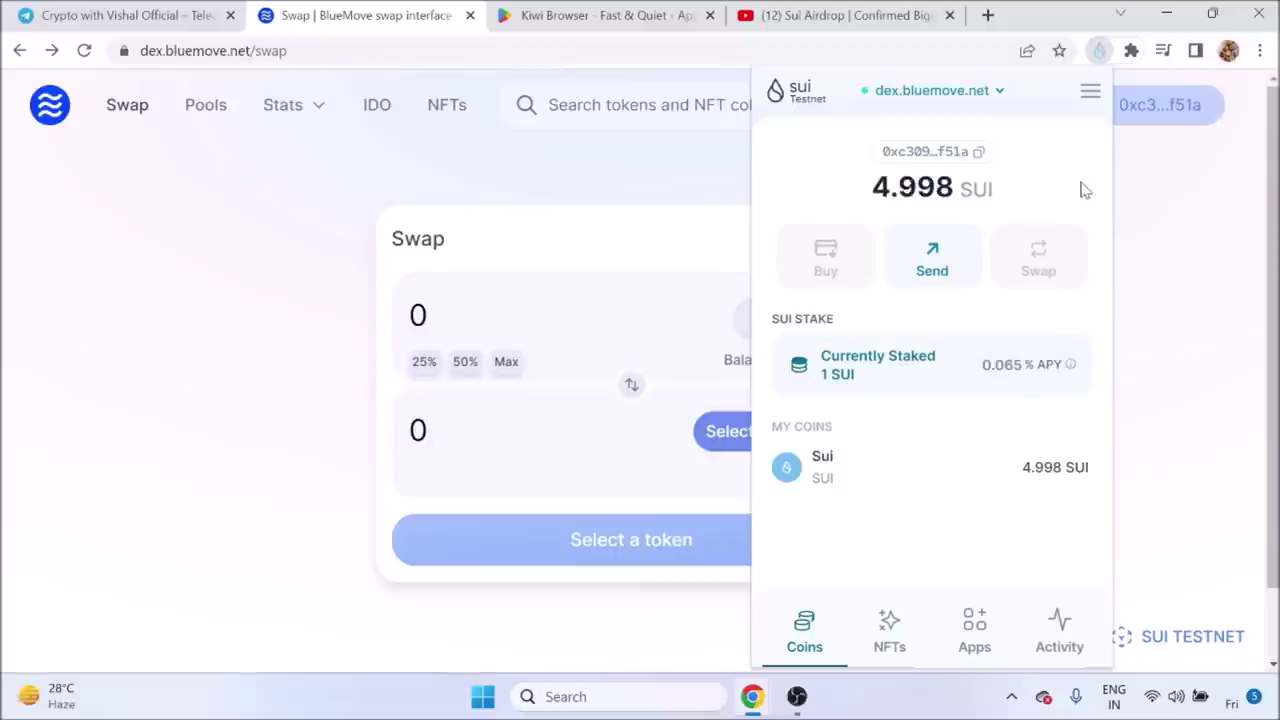
Request Testnet SUI tokens in the wallet settings, repeating the request for more tokens
{"action": "left_click", "coordinate": [1090, 92]}
{"action": "left_click", "coordinate": [952, 380]}
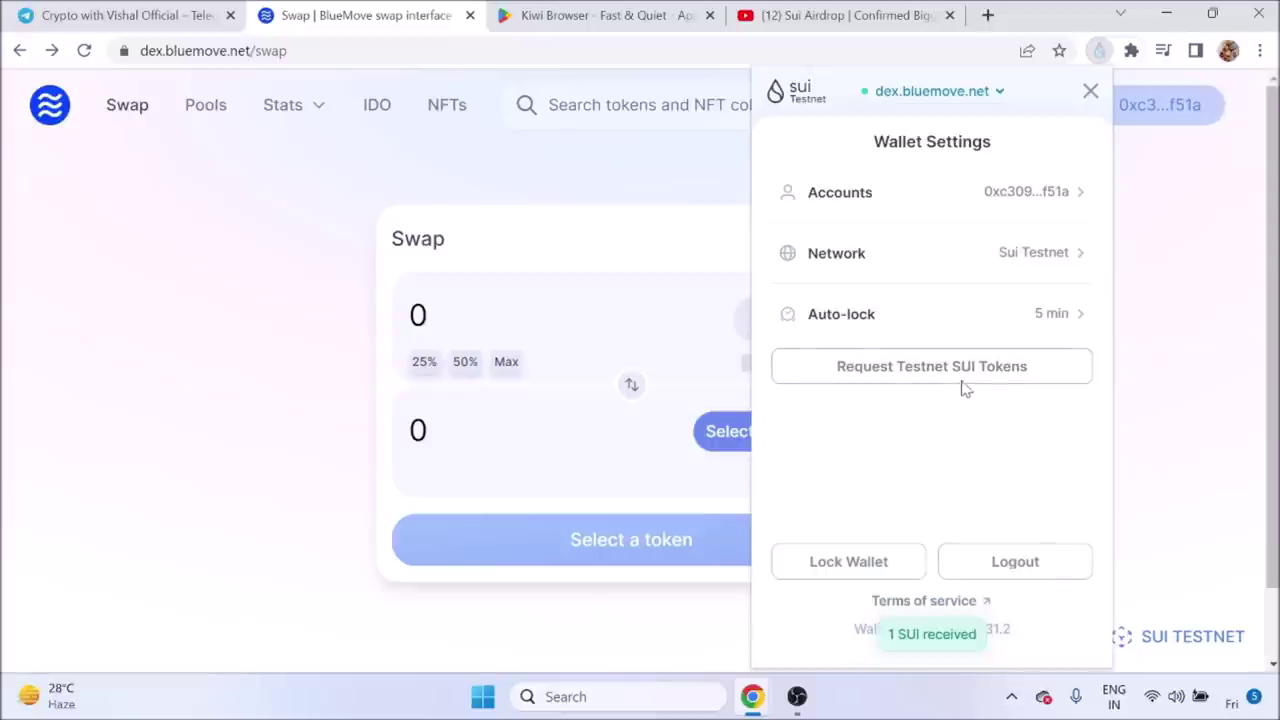
{"action": "left_click", "coordinate": [962, 385]}
{"action": "left_click", "coordinate": [953, 370]}
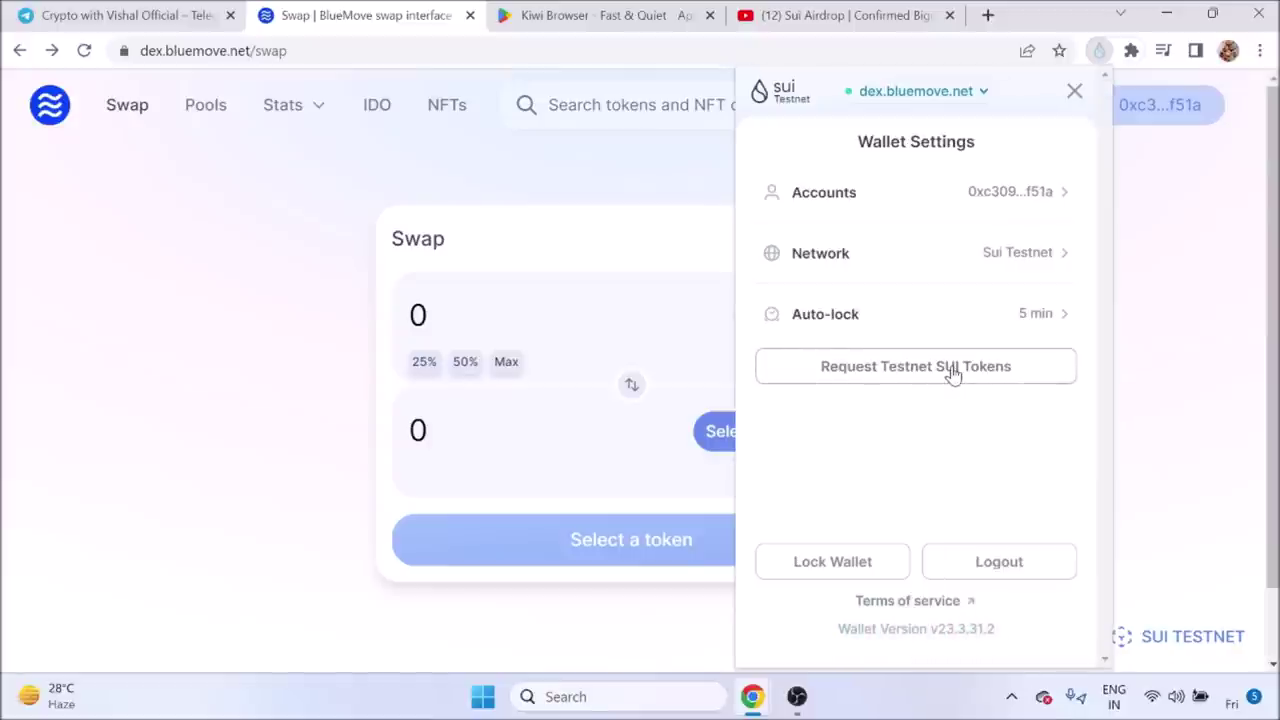
Leave the wallet settings and reopen Sui Wallet to check the updated SUI balance
{"action": "left_click", "coordinate": [1090, 96]}
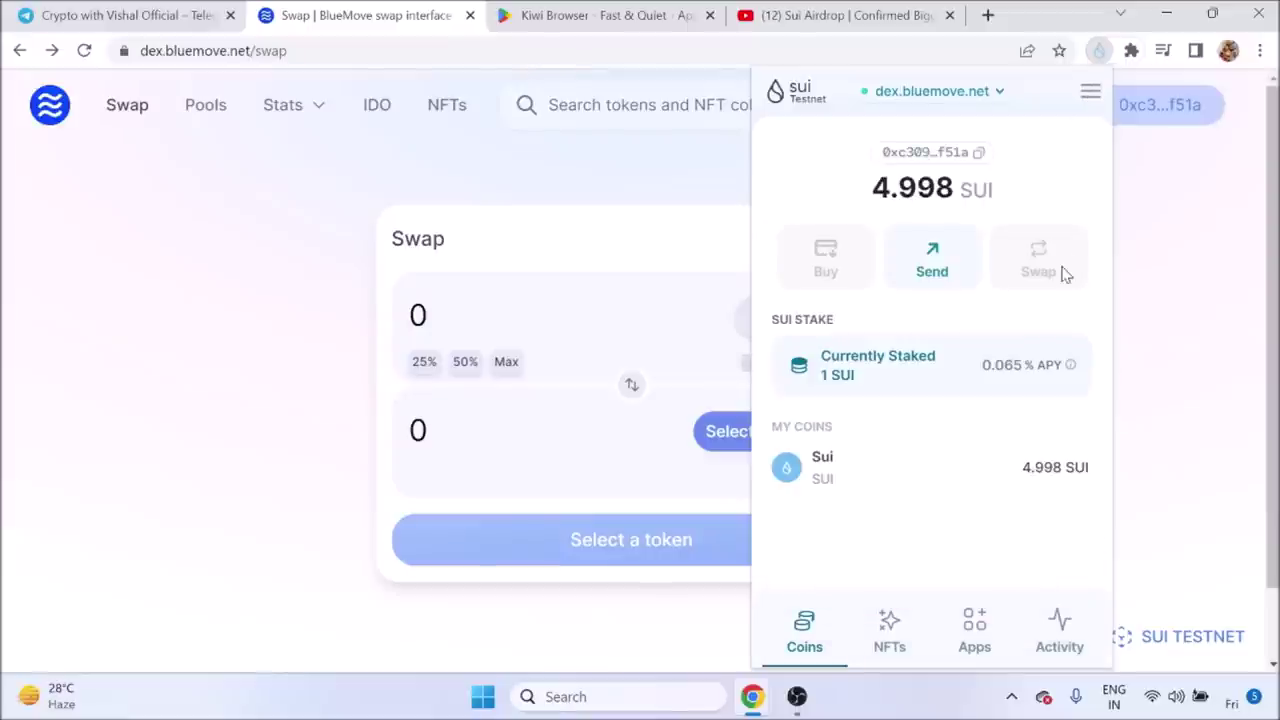
{"action": "left_click", "coordinate": [1172, 335]}
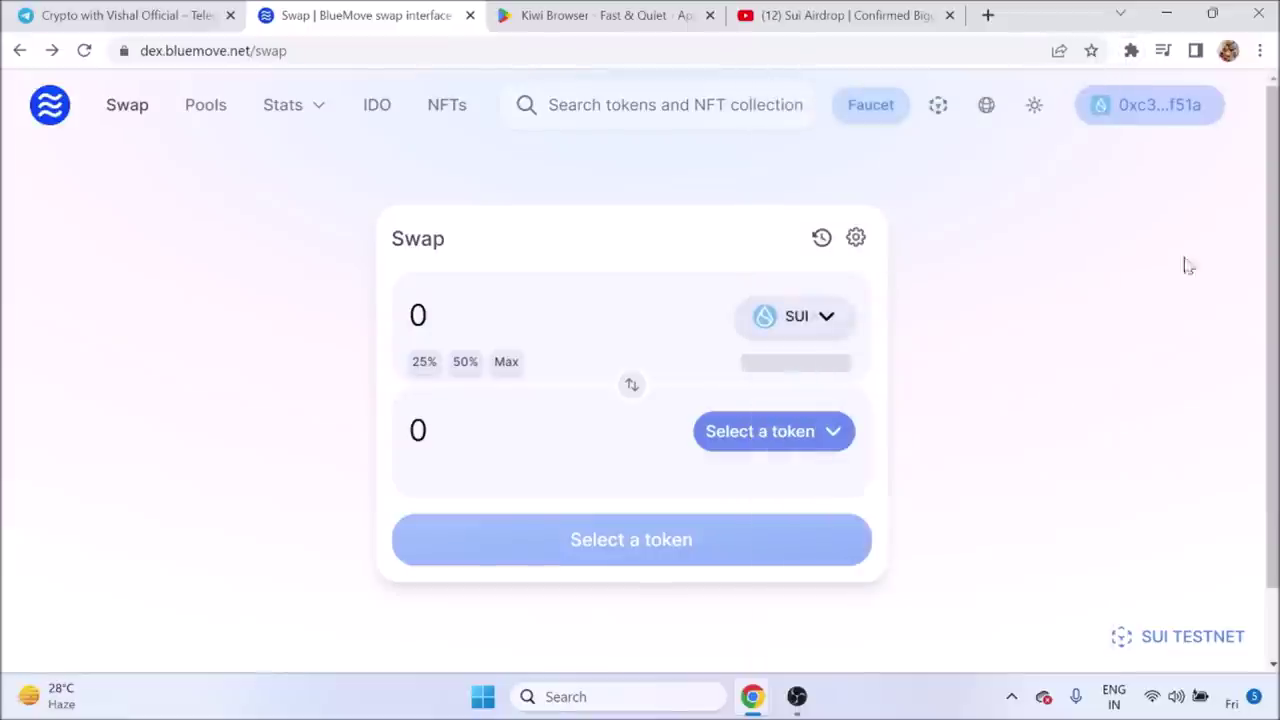
{"action": "left_click", "coordinate": [1131, 50]}
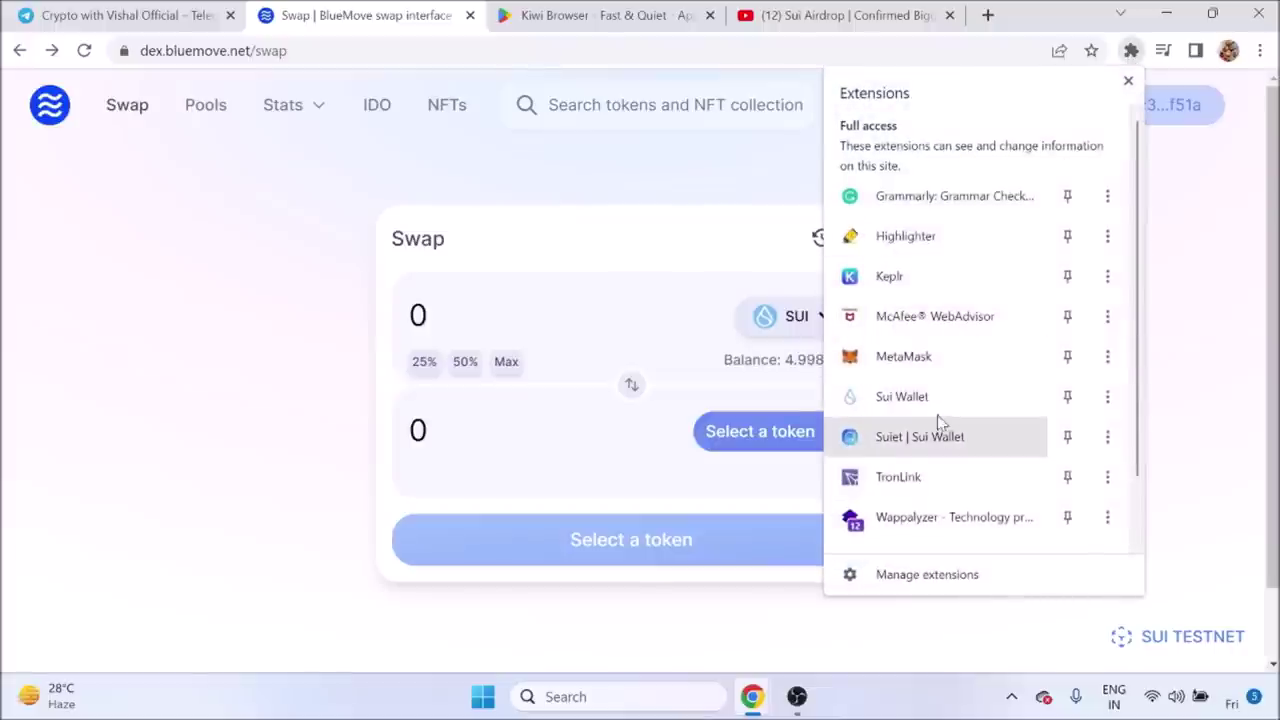
{"action": "left_click", "coordinate": [935, 408]}
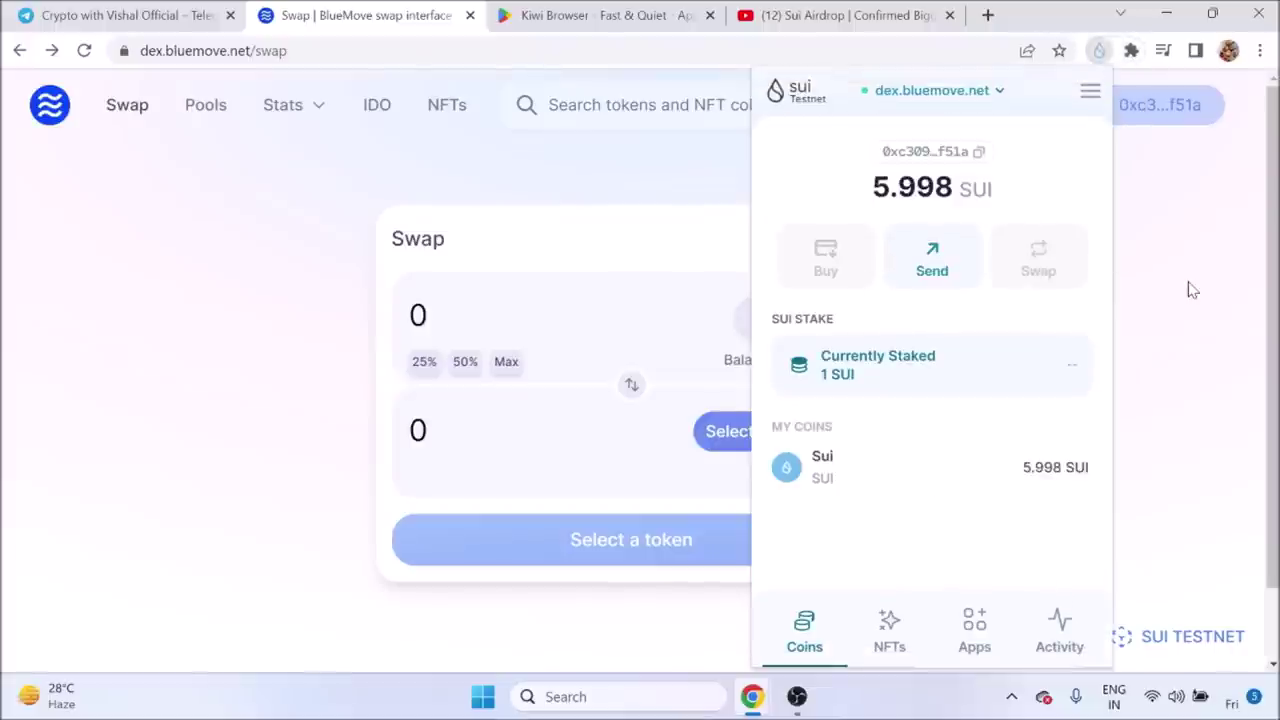
{"action": "left_click", "coordinate": [1112, 337]}
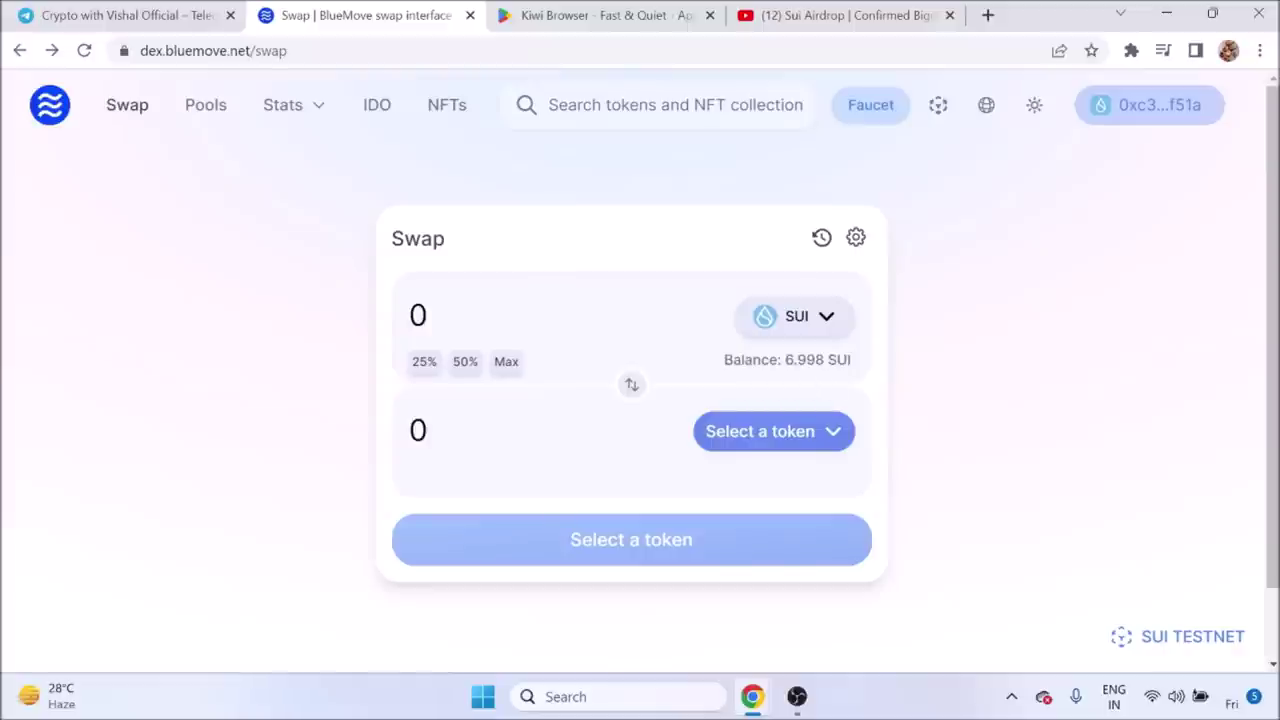
Enter 2 SUI as the amount to swap and choose USDT as the token to receive
{"action": "left_click", "coordinate": [420, 315]}
{"action": "double_click", "coordinate": [418, 315]}
{"action": "type", "text": "2"}
{"action": "left_click", "coordinate": [826, 432]}
{"action": "left_click", "coordinate": [497, 485]}
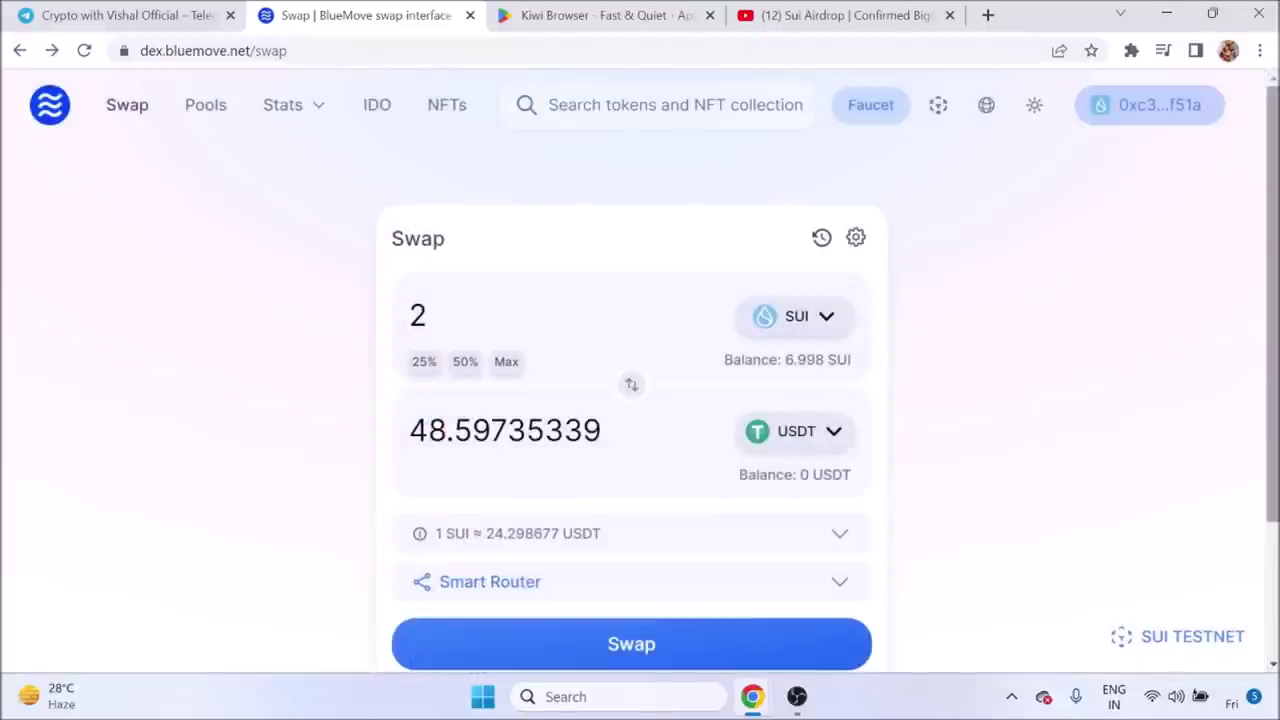
Set the amount of SUI to swap to 1
{"action": "scroll", "coordinate": [634, 491], "scroll_direction": "down", "scroll_amount": 1}
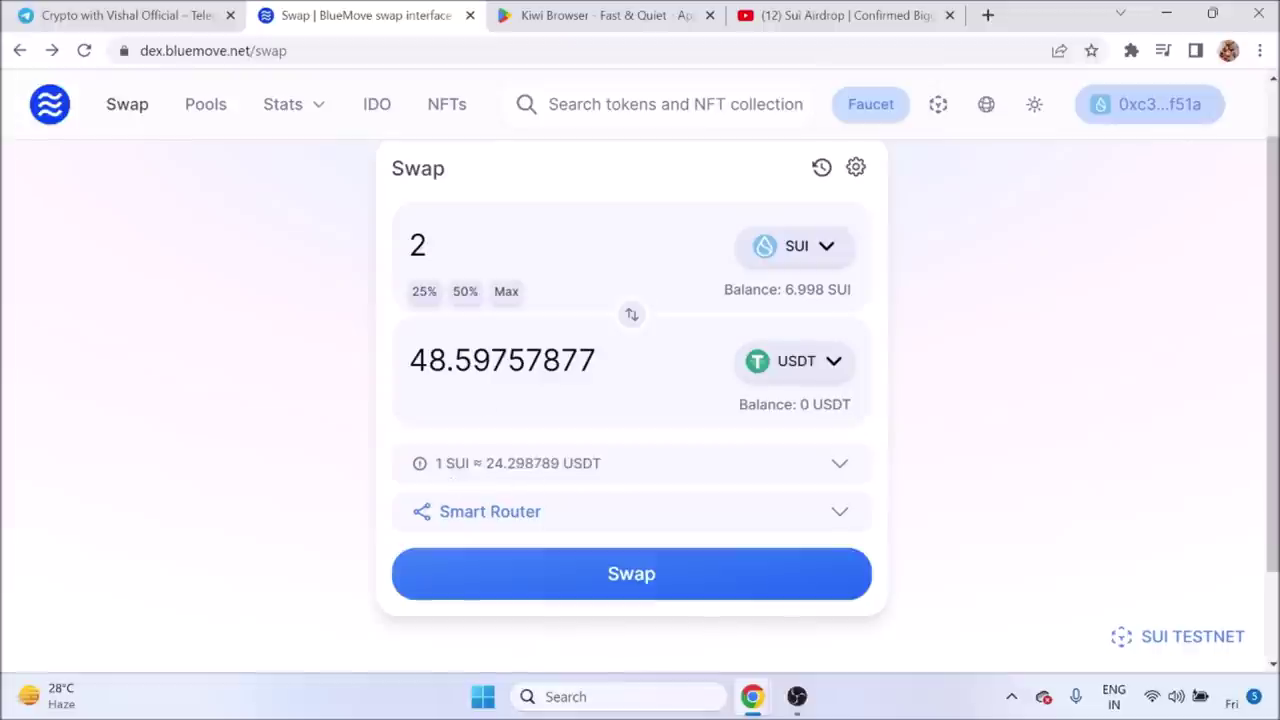
{"action": "left_click", "coordinate": [420, 245]}
{"action": "key", "text": "ctrl+a"}
{"action": "type", "text": "1"}
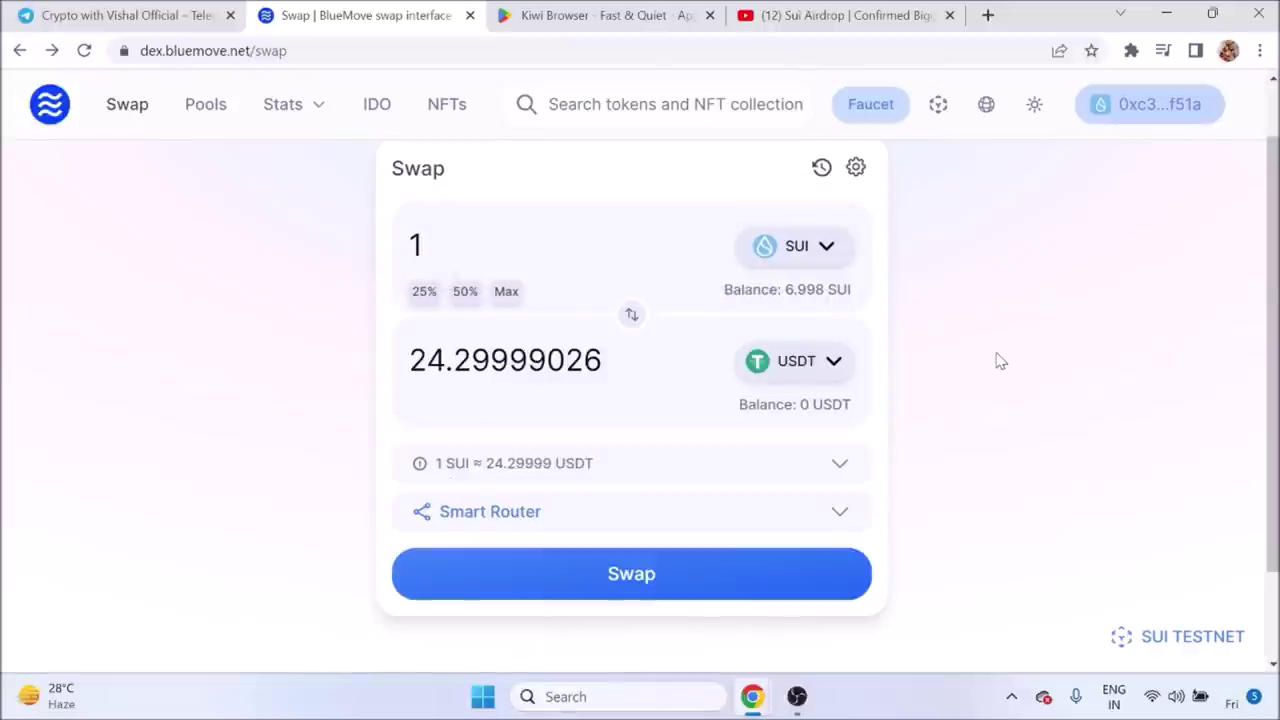
Try to swap 1 SUI for USDT with approval in Sui Wallet, making the attempt twice
{"action": "left_click", "coordinate": [720, 569]}
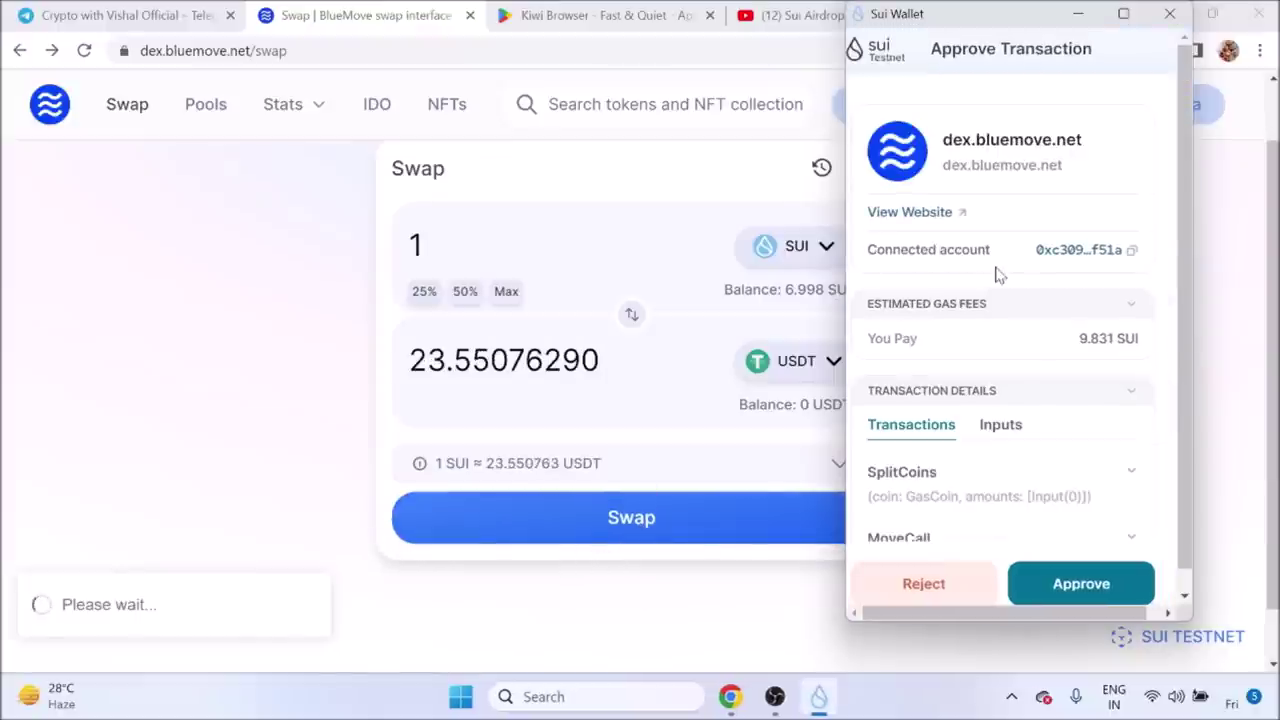
{"action": "left_click", "coordinate": [1063, 585]}
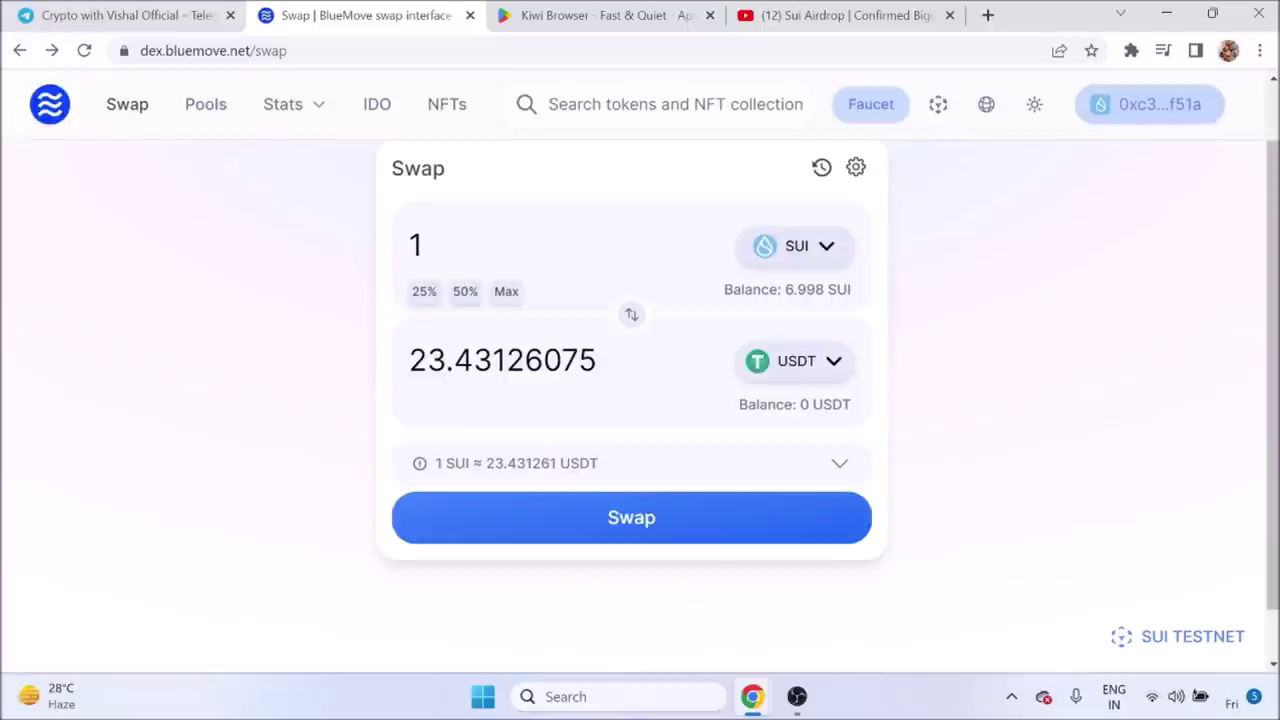
{"action": "left_click", "coordinate": [760, 517]}
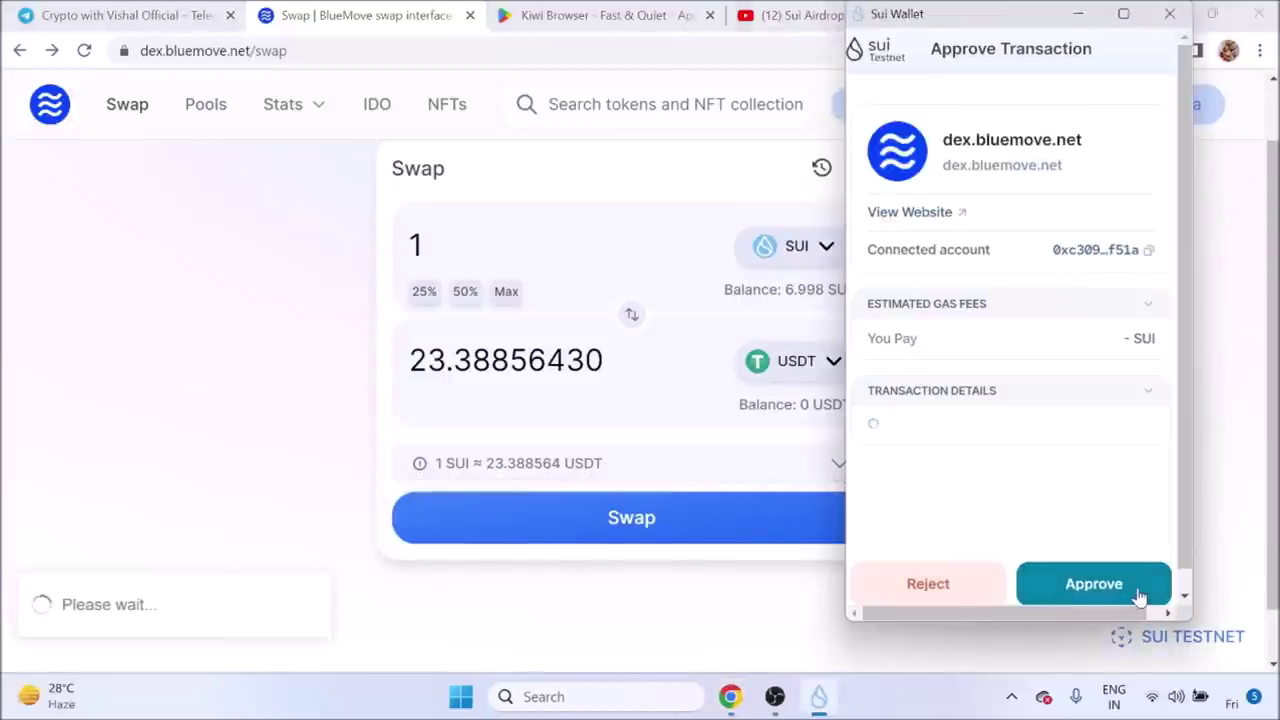
{"action": "left_click", "coordinate": [1140, 592]}
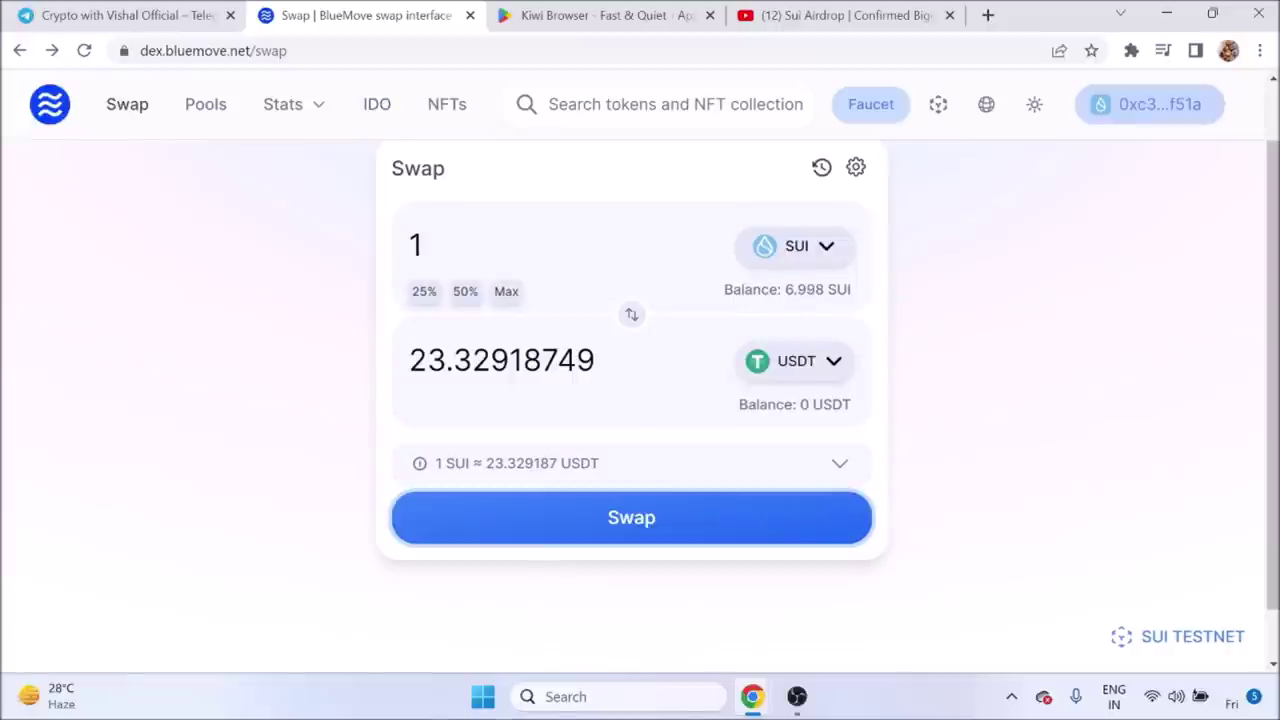
Open Sui Wallet and switch its network to Sui Devnet in the wallet settings
{"action": "left_click", "coordinate": [1131, 50]}
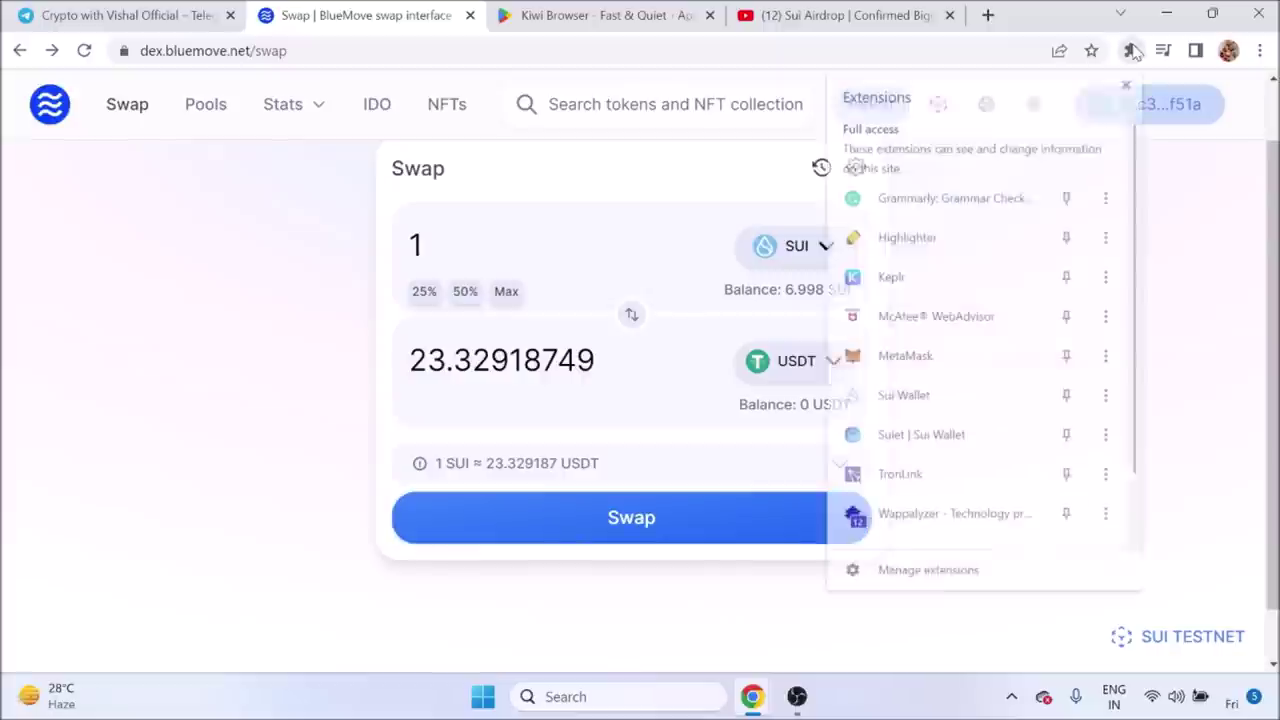
{"action": "left_click", "coordinate": [985, 400]}
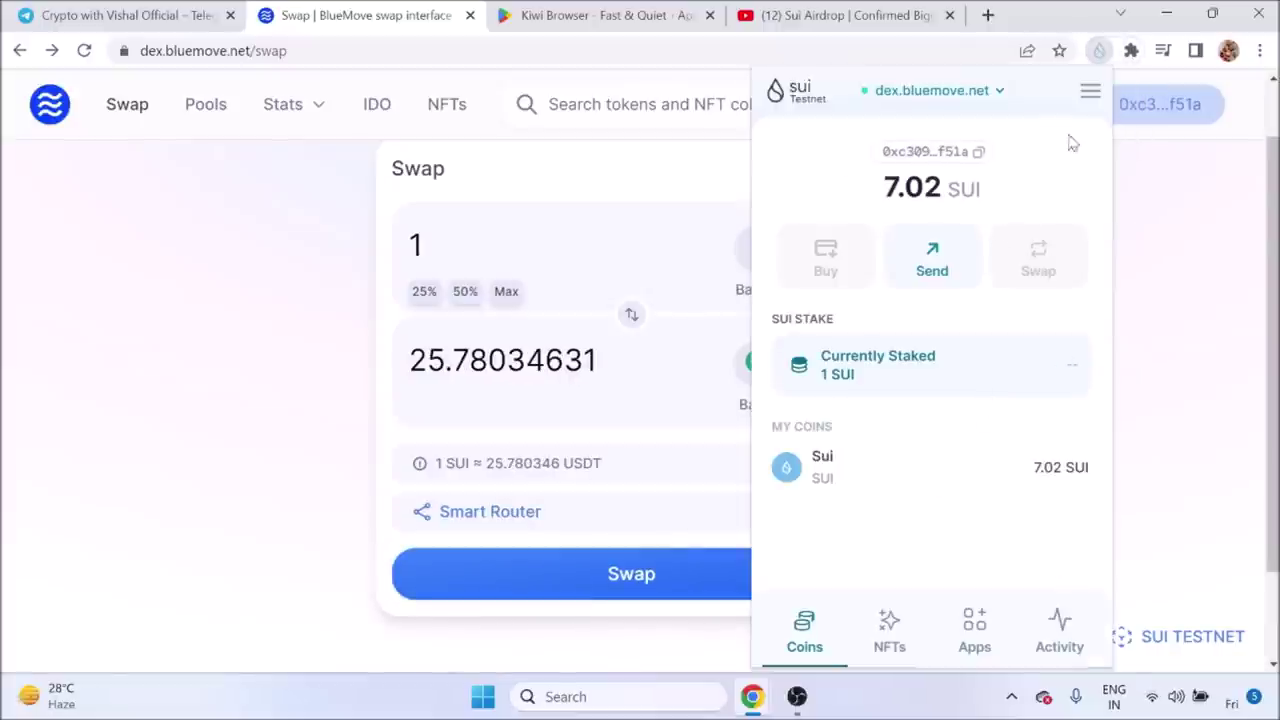
{"action": "left_click", "coordinate": [1090, 92]}
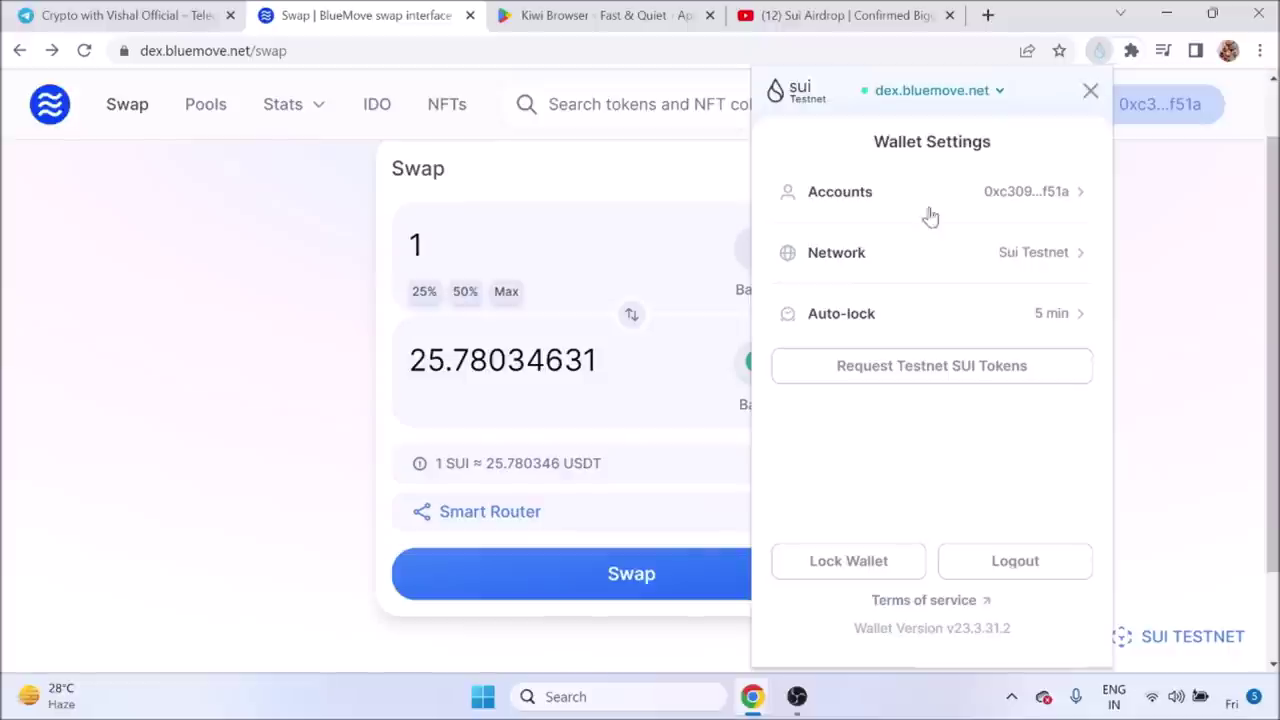
{"action": "left_click", "coordinate": [904, 265]}
{"action": "left_click", "coordinate": [904, 262]}
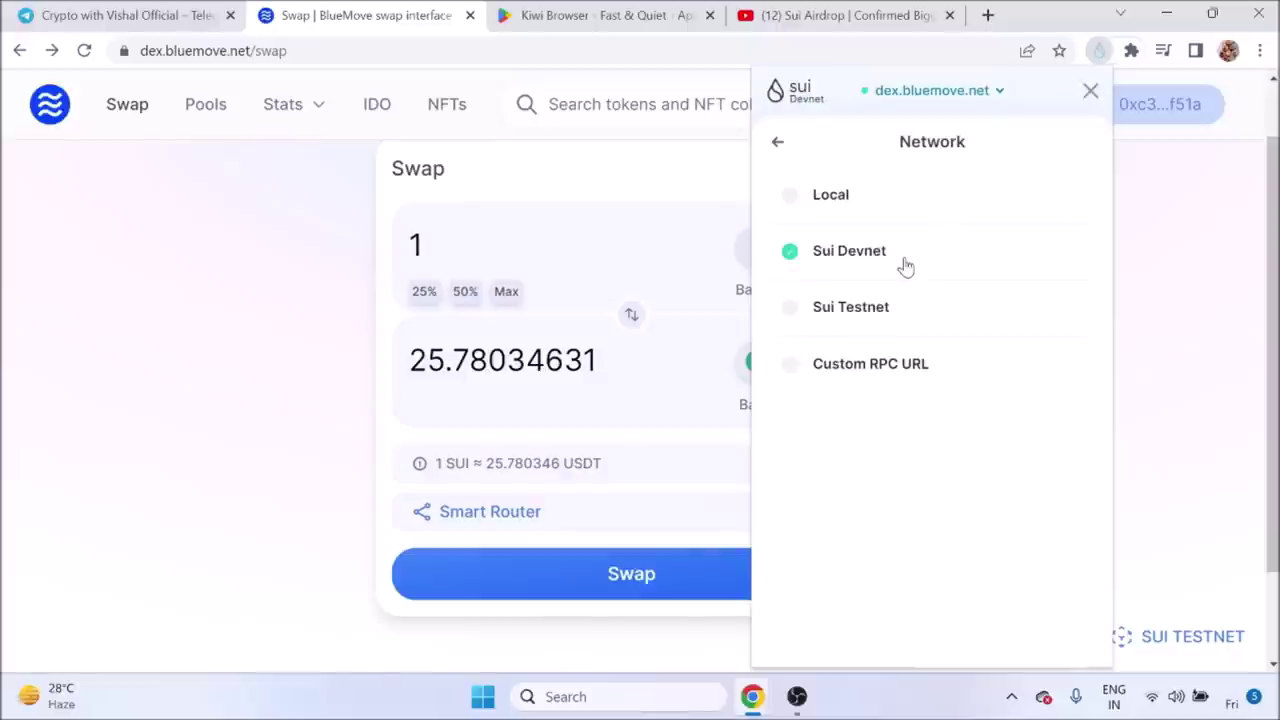
{"action": "left_click", "coordinate": [782, 145]}
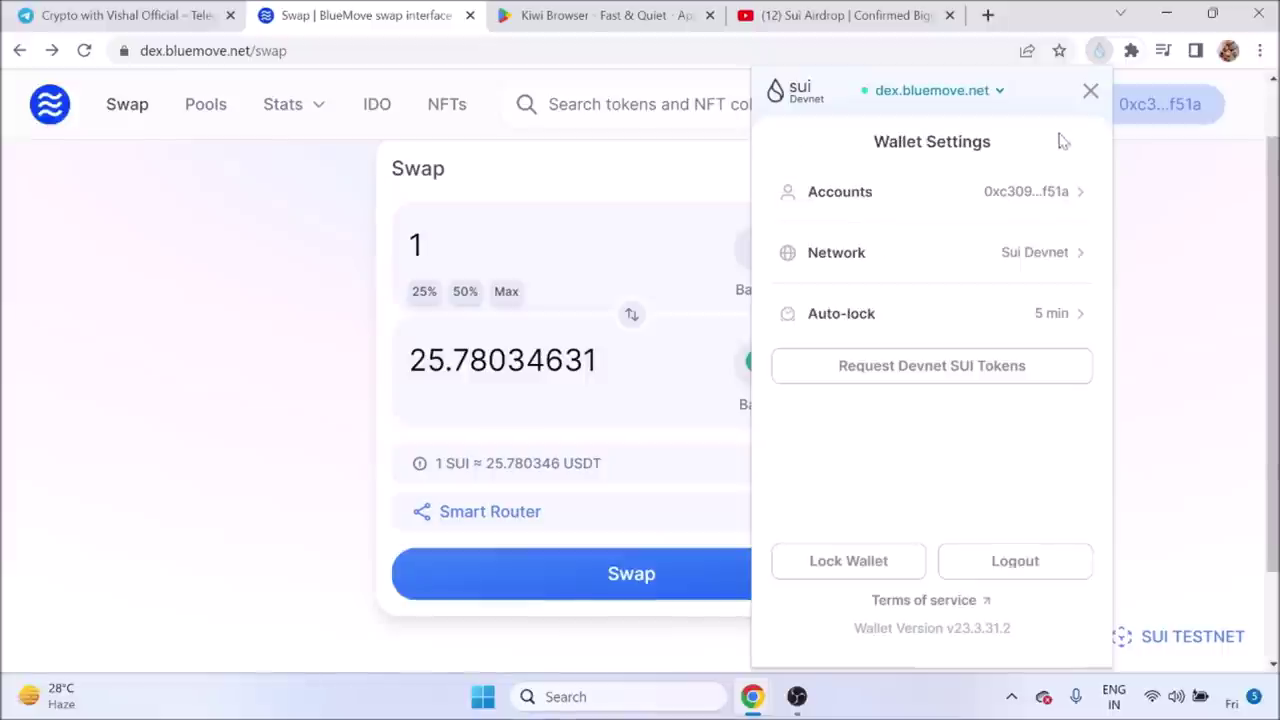
{"action": "left_click", "coordinate": [1090, 90]}
Open the Sui Name Service (SuiNS) site from Sui Wallet's list of ecosystem apps
{"action": "left_click", "coordinate": [970, 636]}
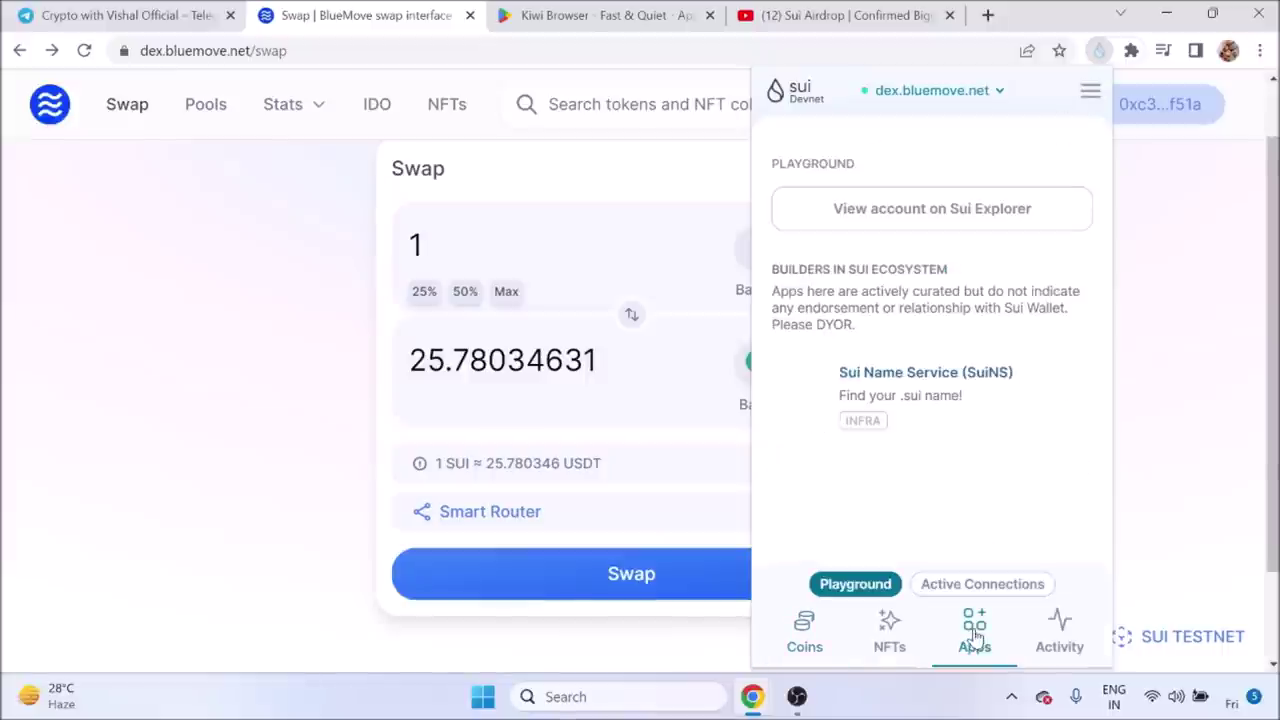
{"action": "left_click", "coordinate": [889, 420]}
{"action": "left_click", "coordinate": [882, 246]}
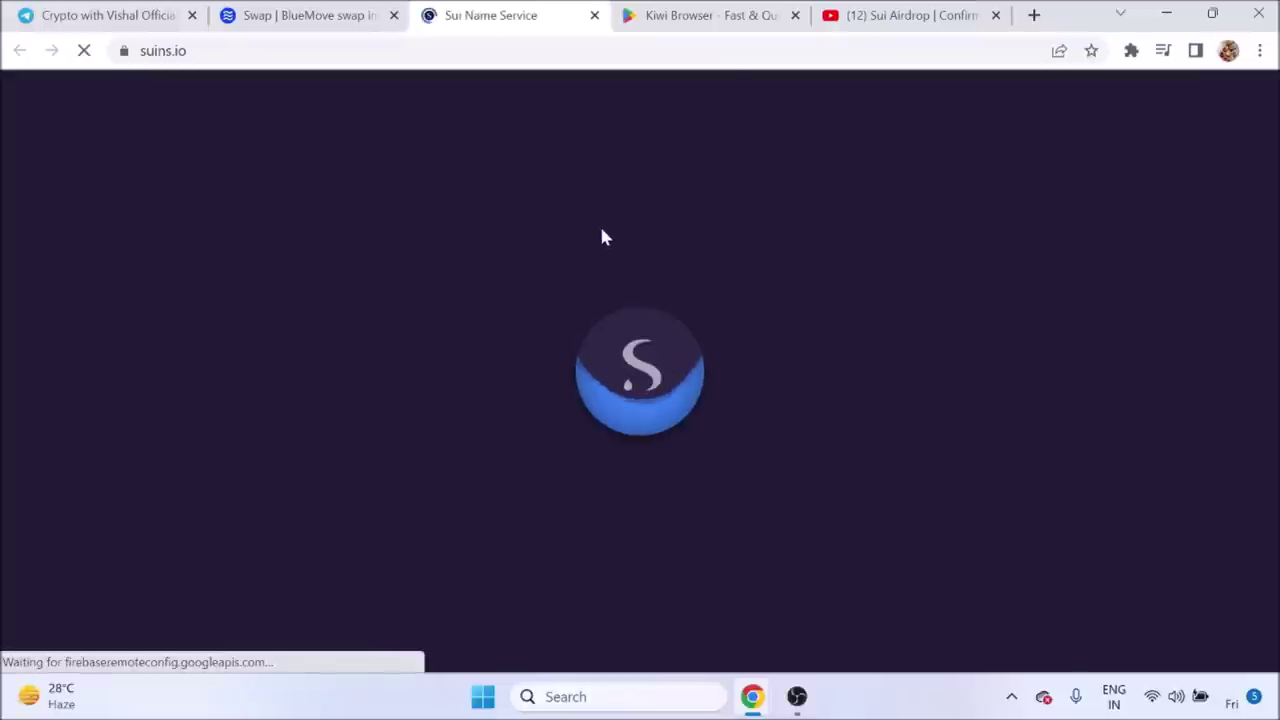
Search Sui Name Service for the desired personal domain name and view its available endings
{"action": "left_click", "coordinate": [570, 513]}
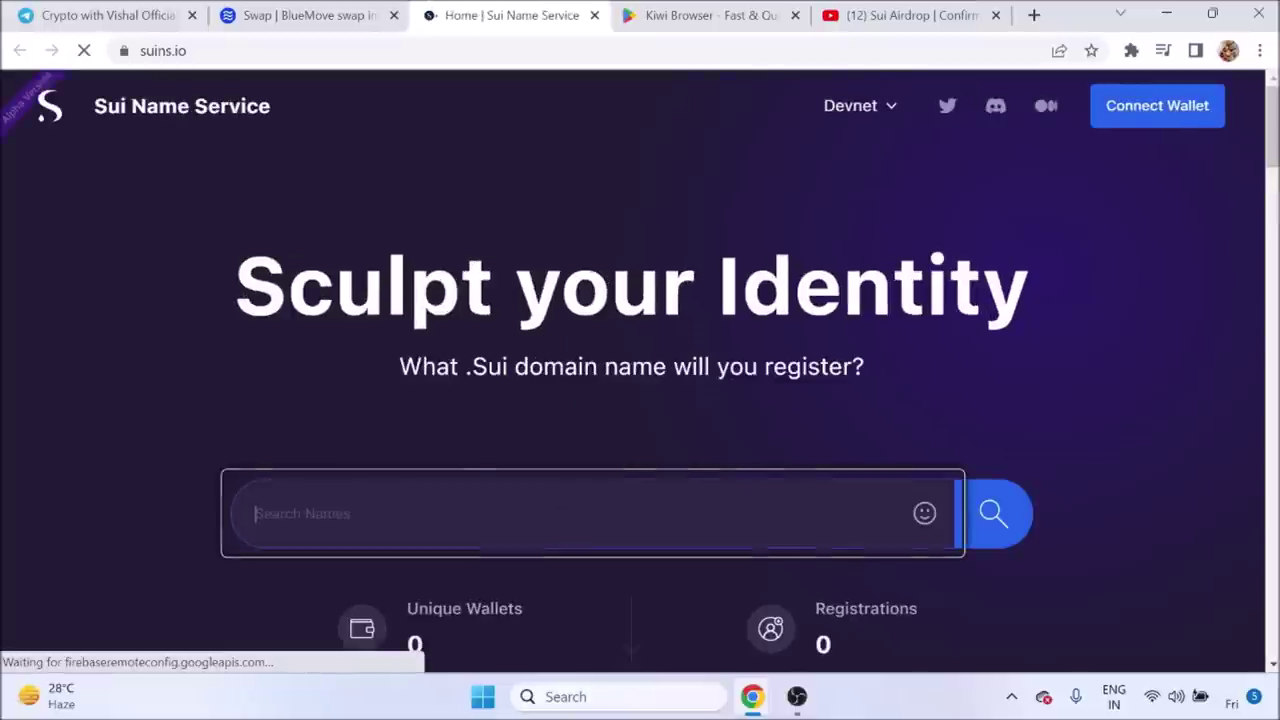
{"action": "type", "text": "vishal"}
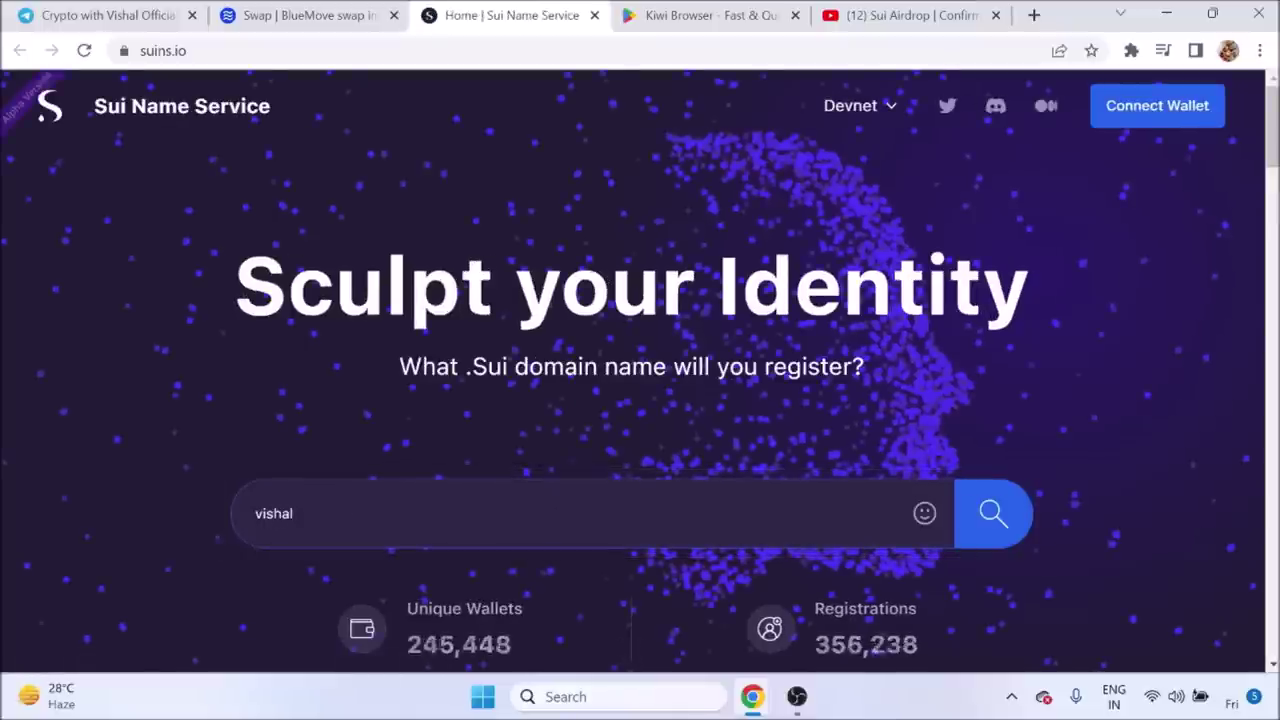
{"action": "type", "text": "cry"}
{"action": "key", "text": "ctrl+a"}
{"action": "key", "text": "BackSpace"}
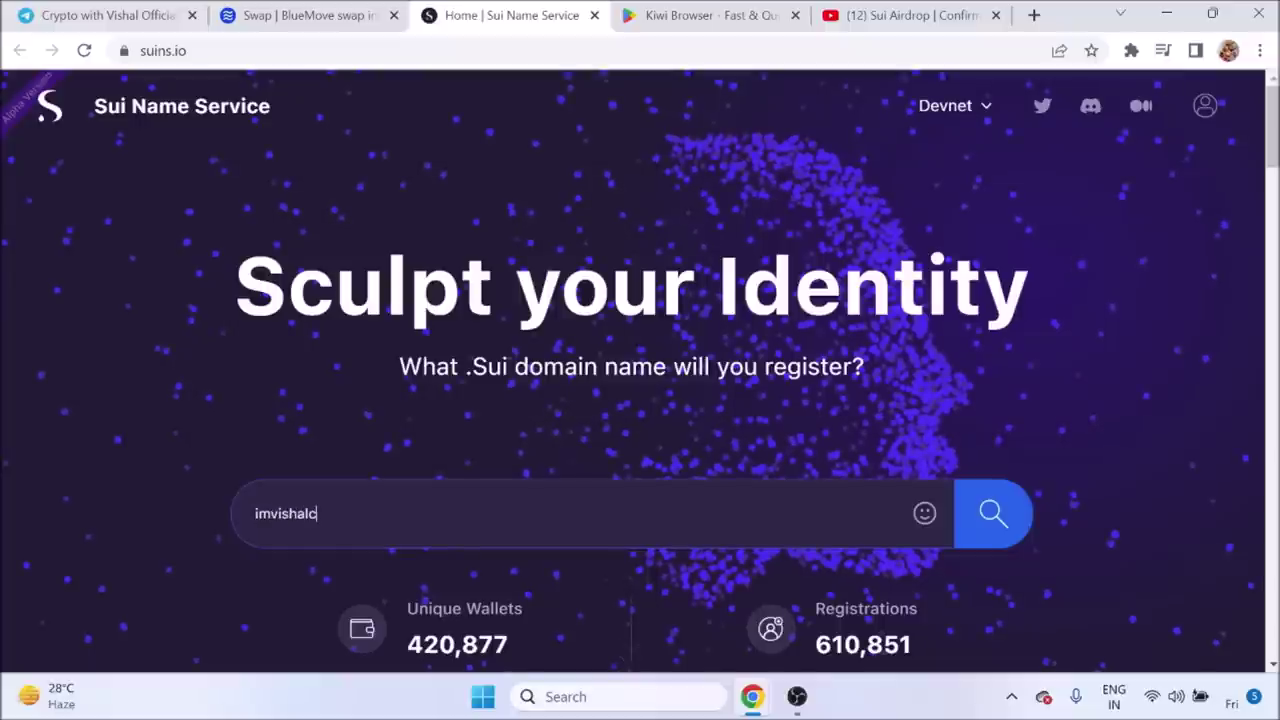
{"action": "key", "text": "Return"}
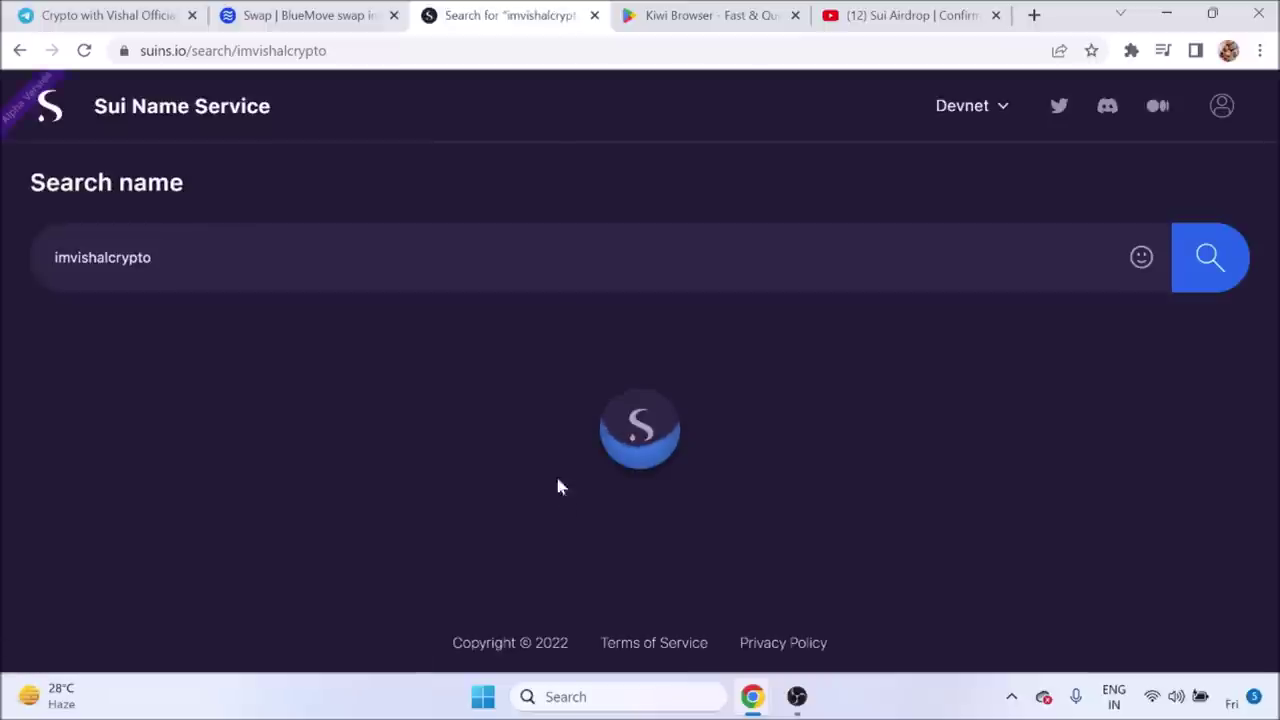
{"action": "scroll", "coordinate": [1110, 510], "scroll_direction": "down", "scroll_amount": 2}
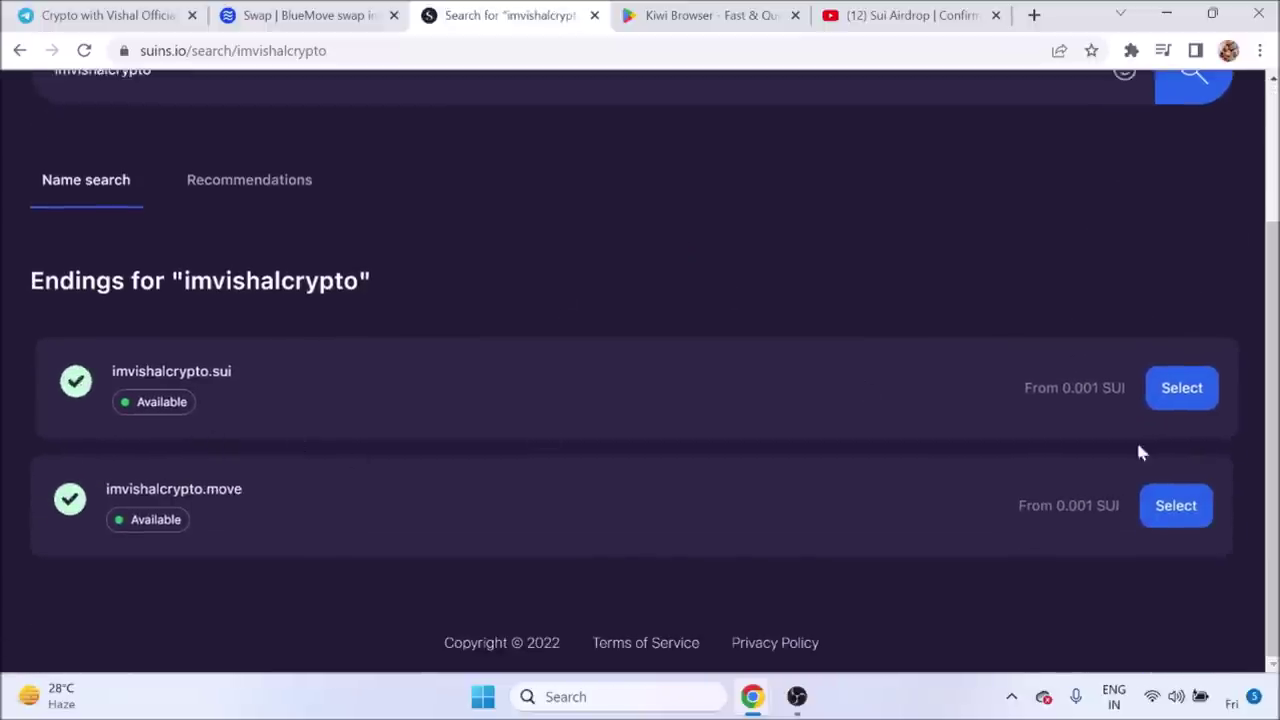
Register the searched name with the .move ending for 1 year, approving the transactions in Sui Wallet
{"action": "left_click", "coordinate": [1176, 503]}
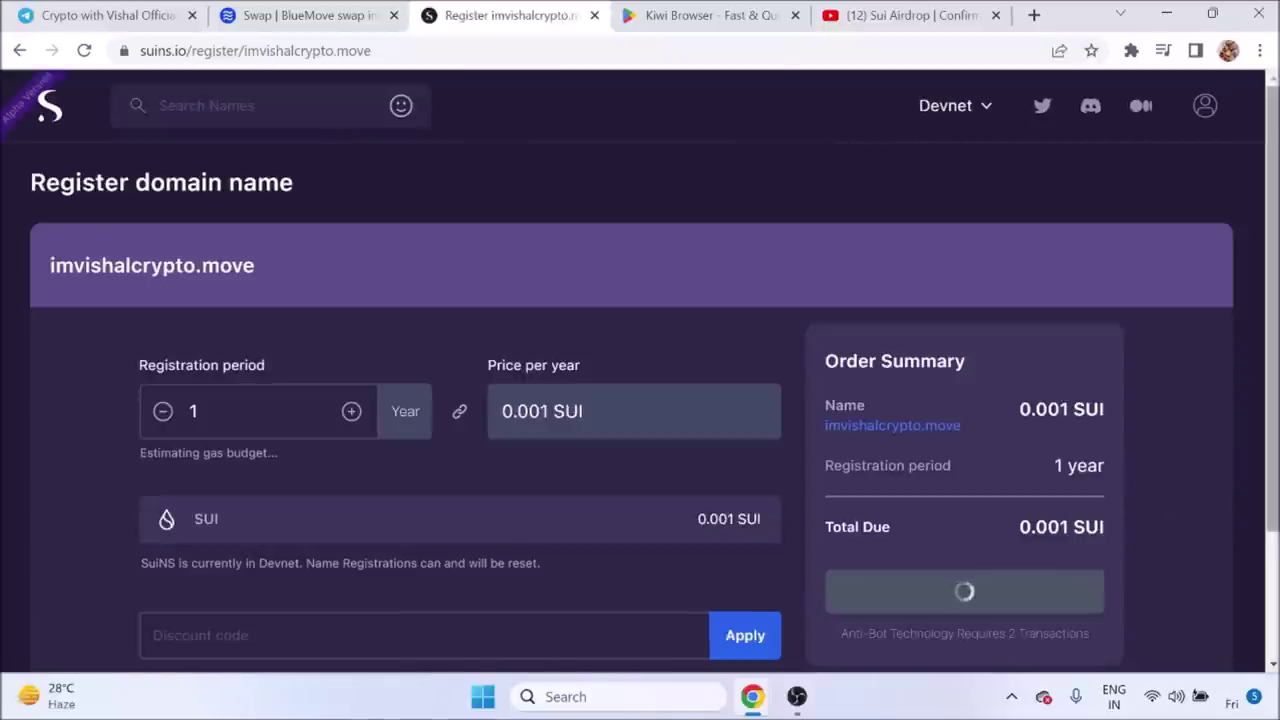
{"action": "left_click_drag", "start_coordinate": [1273, 299], "coordinate": [1275, 342]}
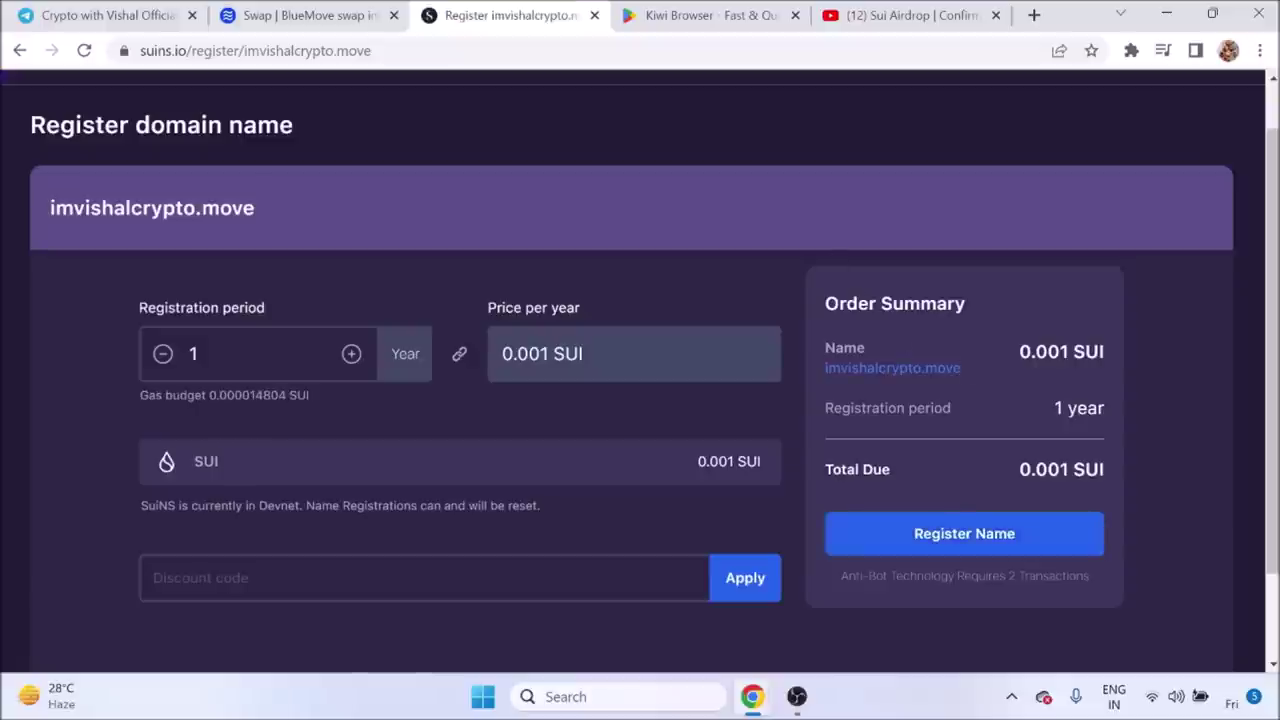
{"action": "left_click", "coordinate": [945, 533]}
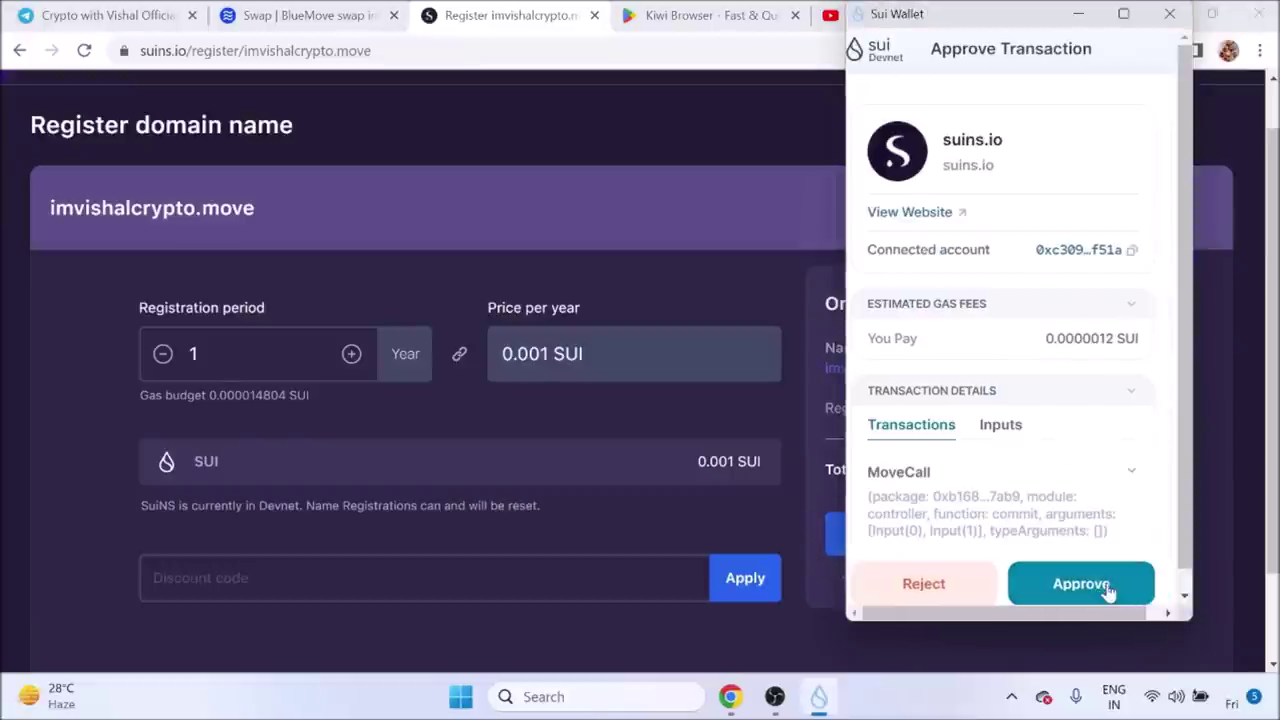
{"action": "left_click", "coordinate": [1108, 591]}
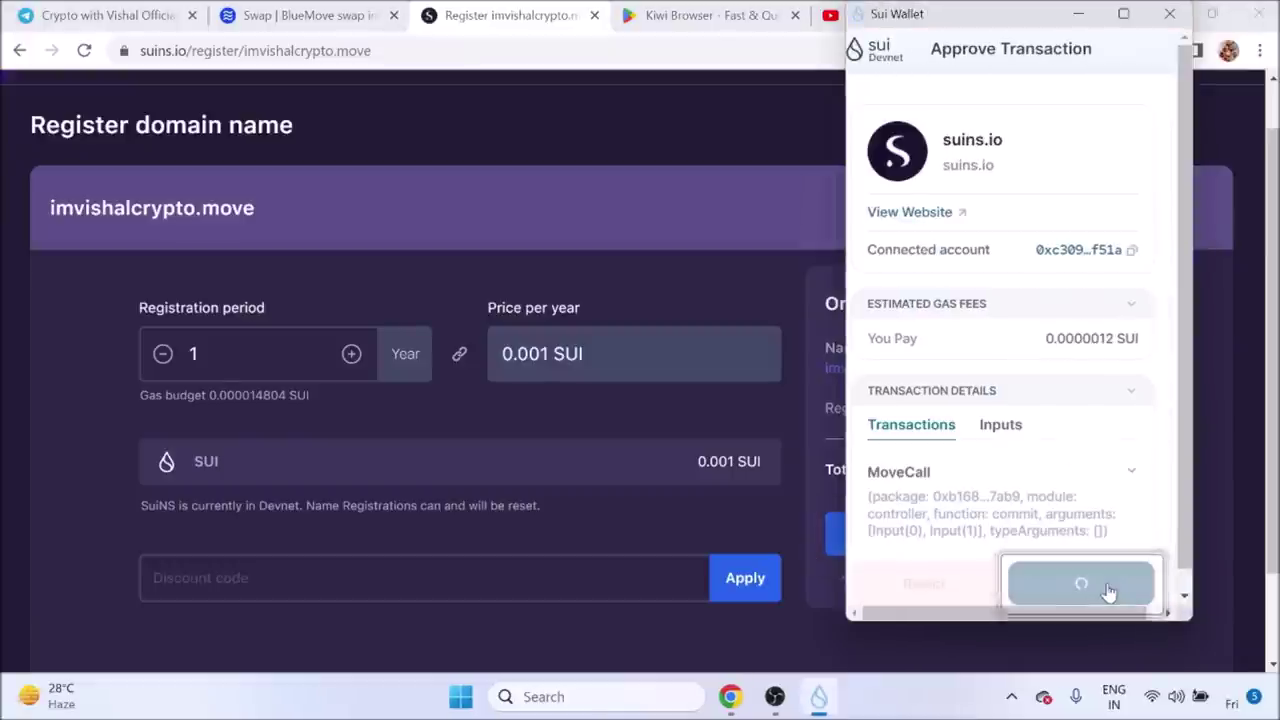
{"action": "left_click_drag", "start_coordinate": [1020, 38], "coordinate": [833, 5]}
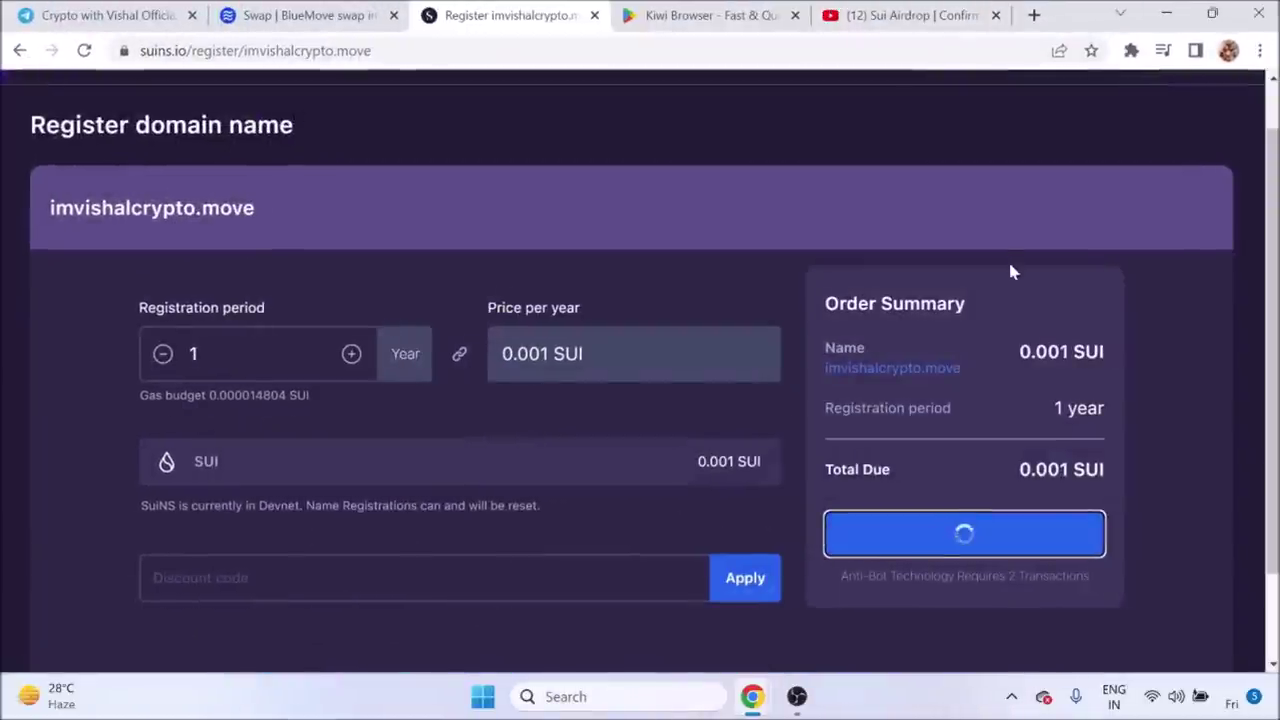
{"action": "left_click", "coordinate": [1094, 585]}
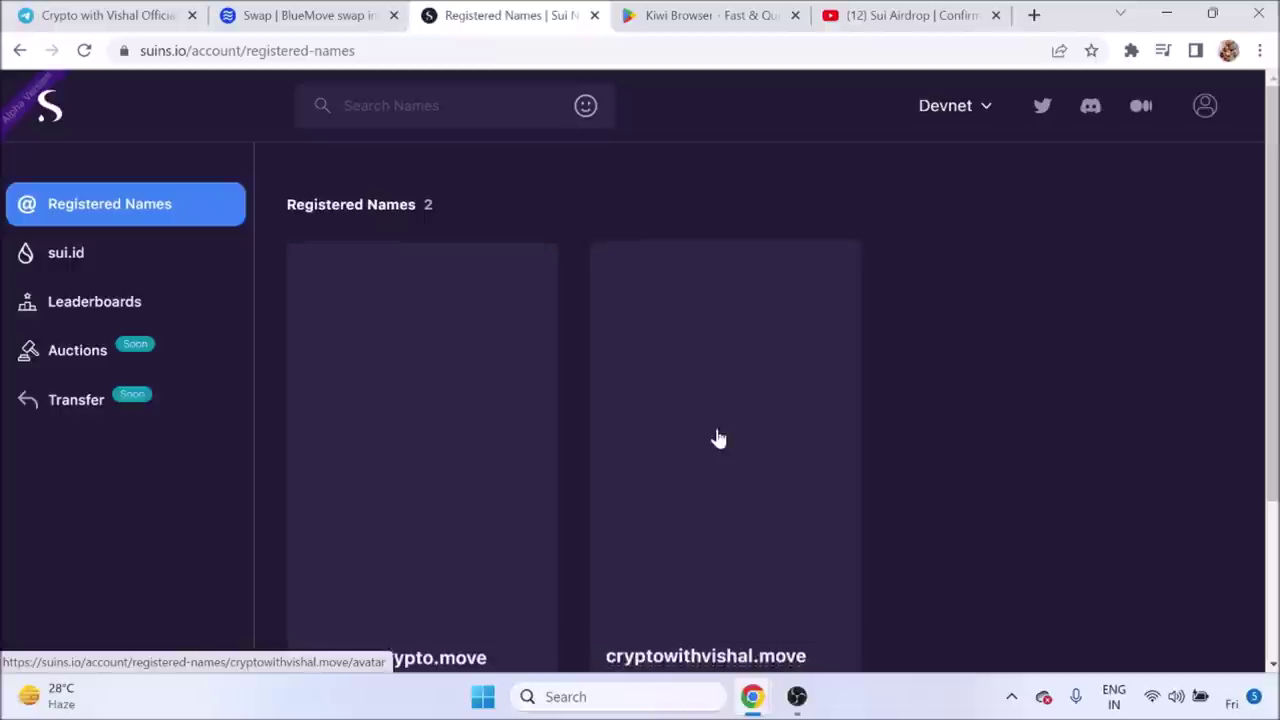
Review the registered names, the new .move name's NFT avatar management page and the sui.id list
{"action": "scroll", "coordinate": [580, 521], "scroll_direction": "down", "scroll_amount": 2}
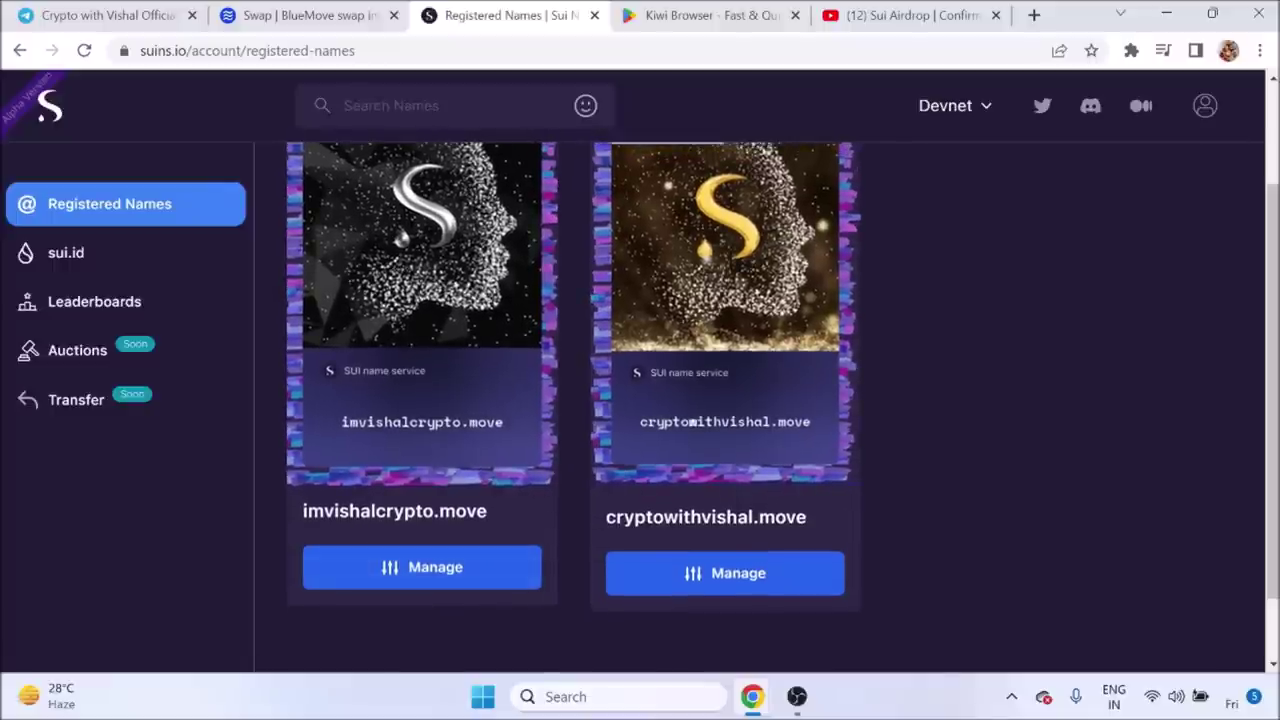
{"action": "left_click", "coordinate": [446, 571]}
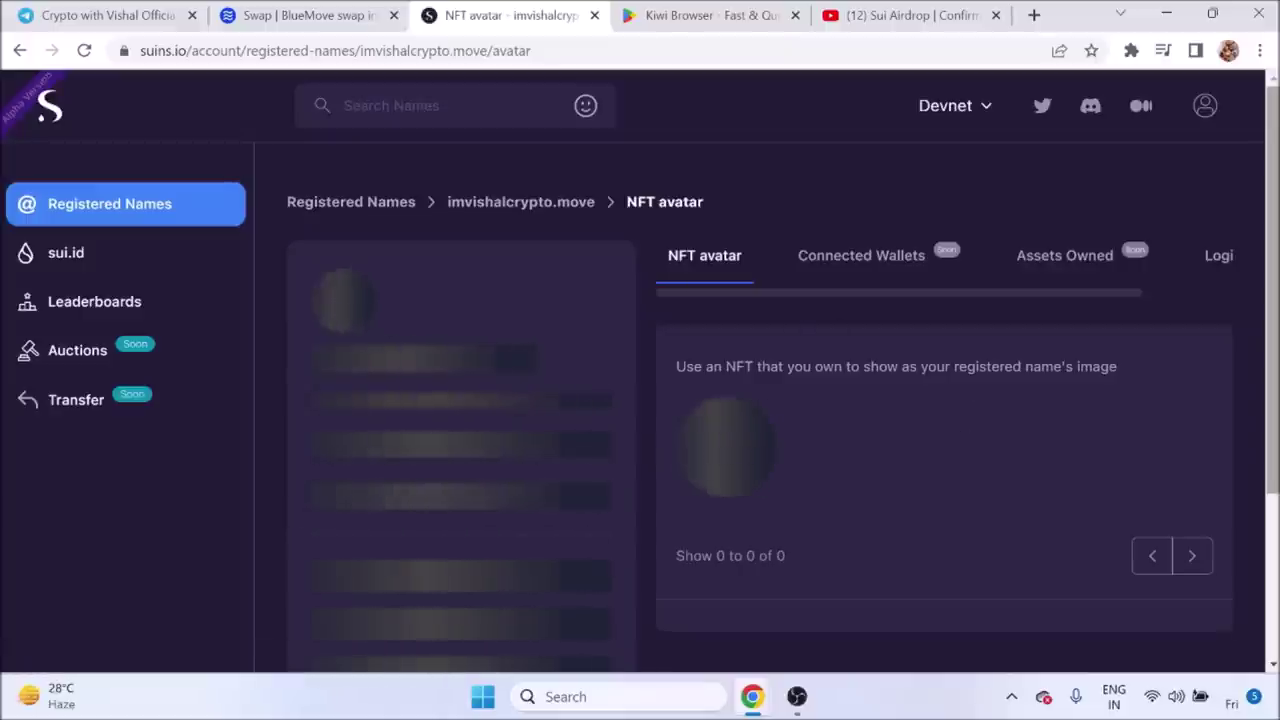
{"action": "scroll", "coordinate": [944, 222], "scroll_direction": "down", "scroll_amount": 2}
{"action": "scroll", "coordinate": [944, 222], "scroll_direction": "up", "scroll_amount": 2}
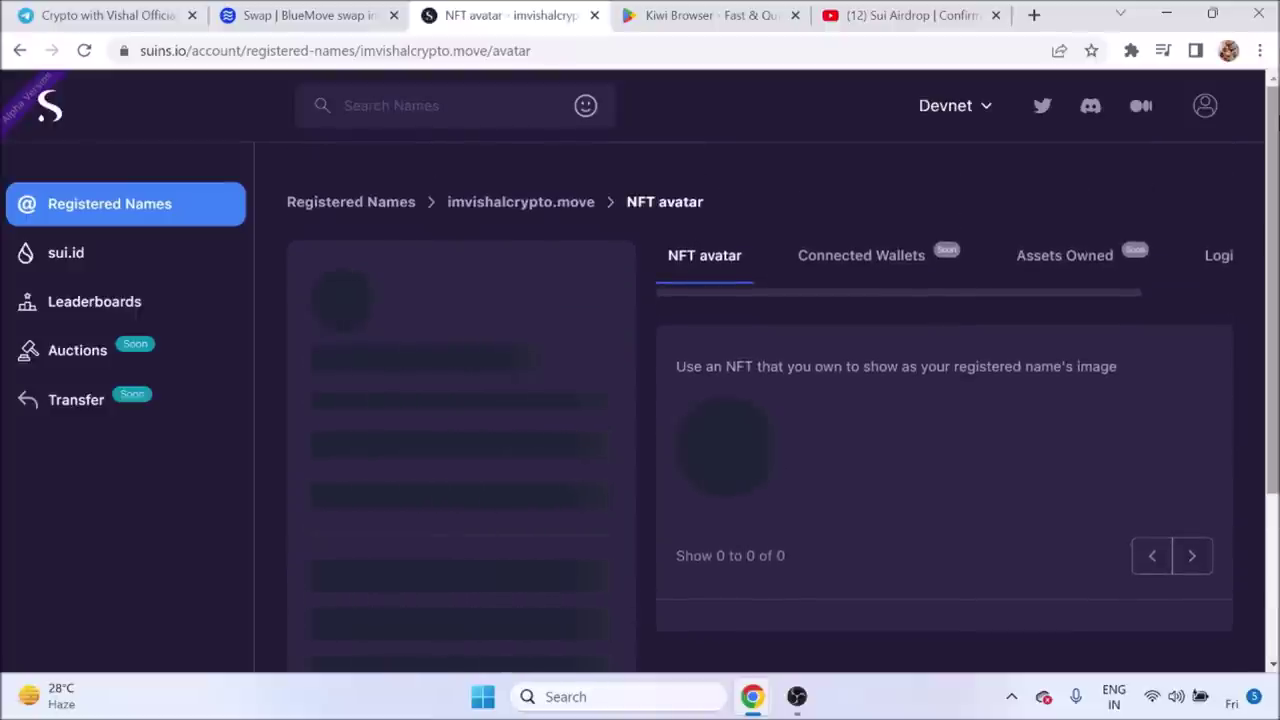
{"action": "left_click_drag", "start_coordinate": [1088, 291], "coordinate": [1210, 295]}
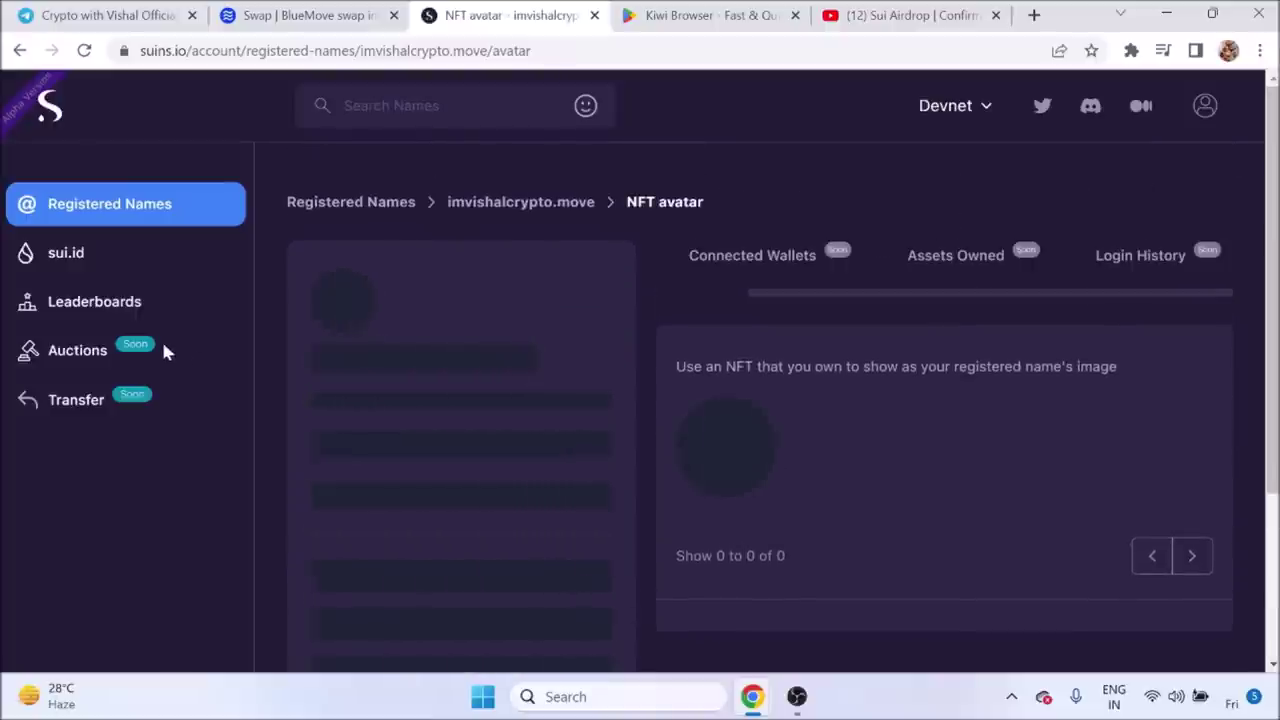
{"action": "left_click", "coordinate": [111, 251]}
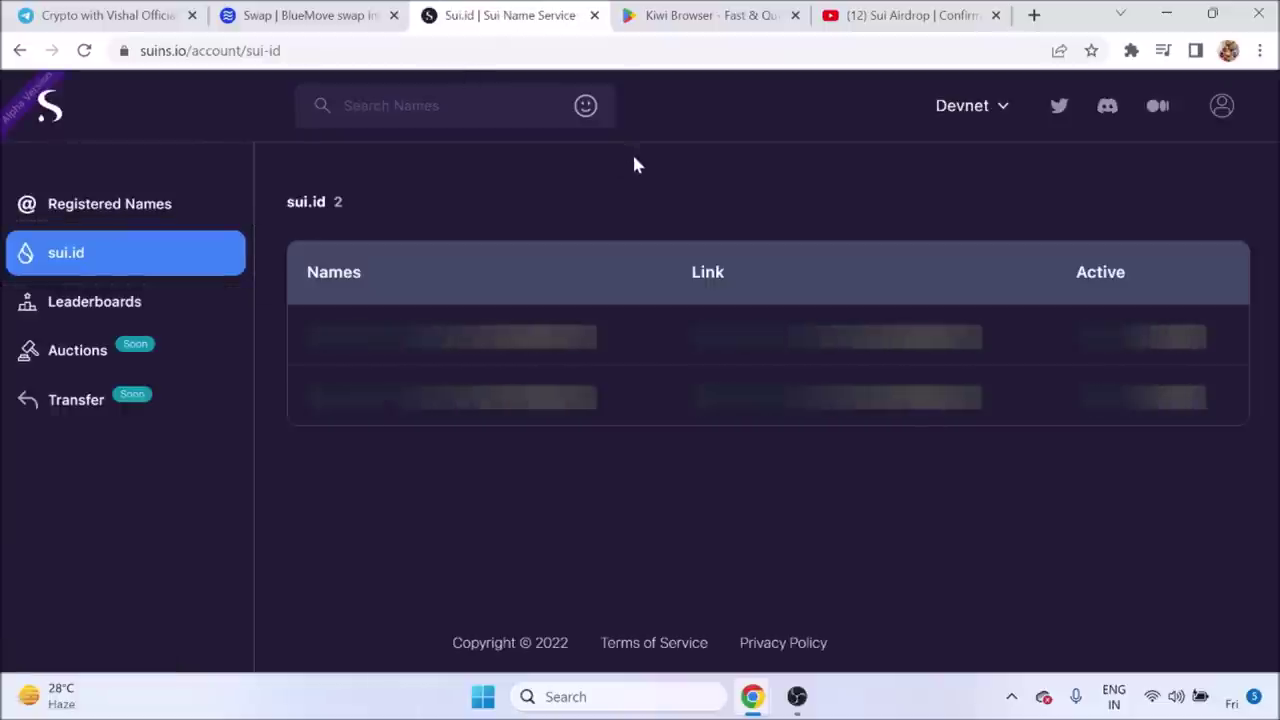
View the Kiwi Browser page on Google Play, highlight the app's name, and return to the Sui Name Service page
{"action": "left_click", "coordinate": [668, 12]}
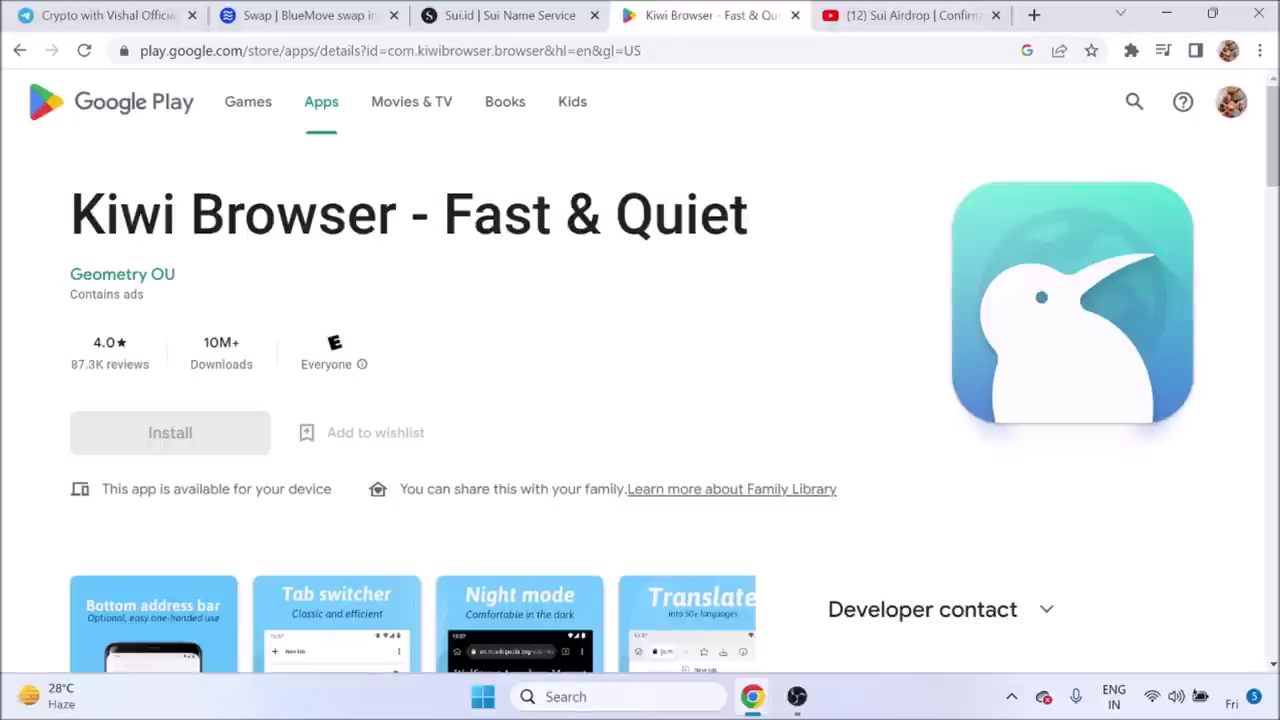
{"action": "left_click_drag", "start_coordinate": [69, 214], "coordinate": [443, 214]}
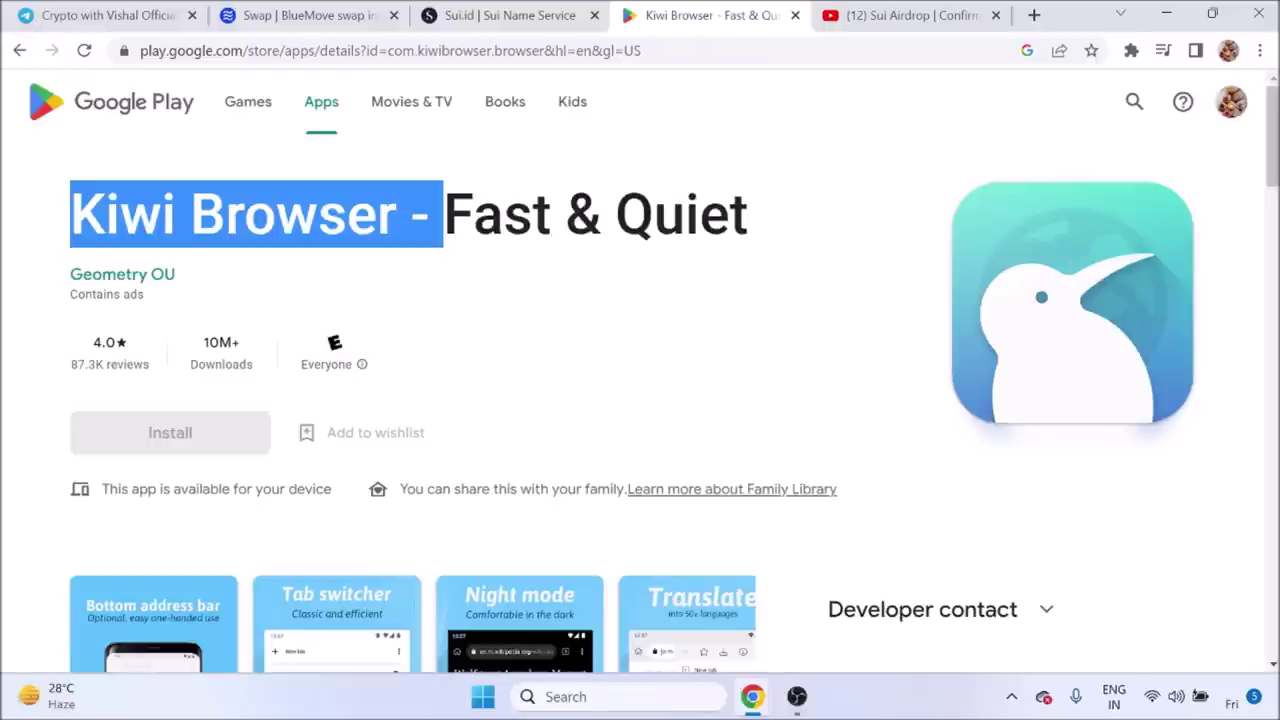
{"action": "left_click", "coordinate": [527, 8]}
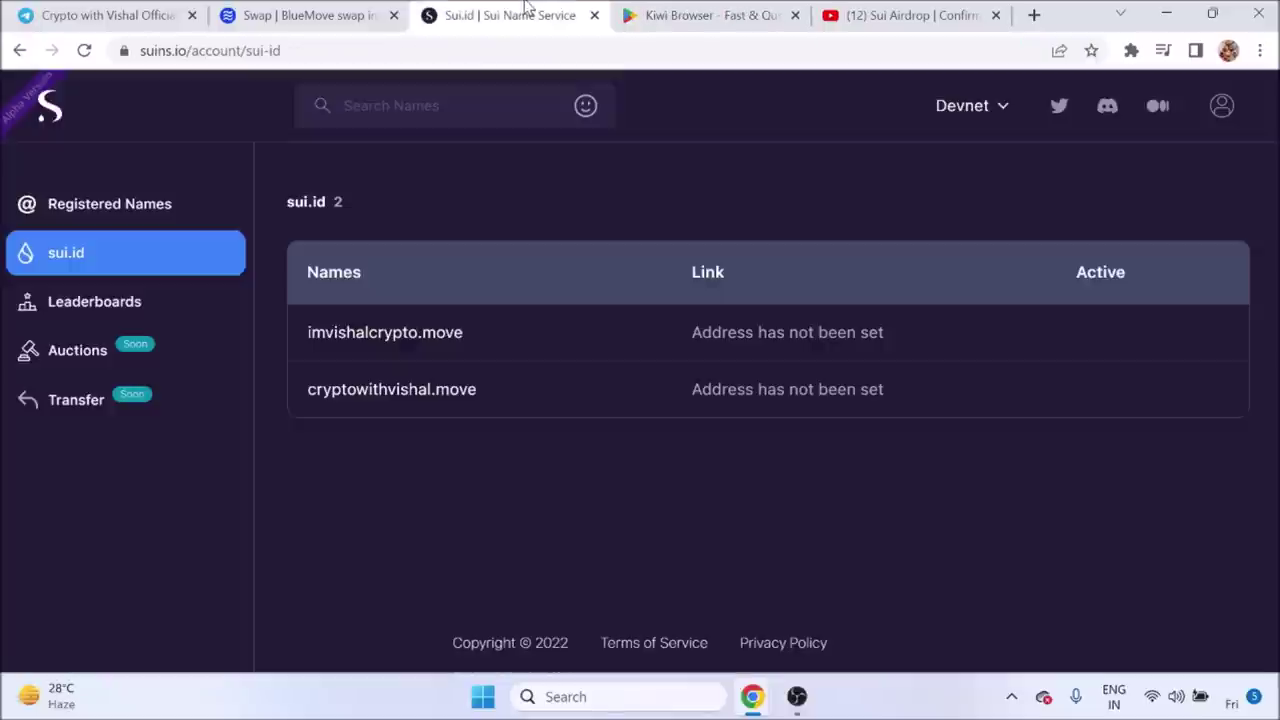
{"action": "left_click", "coordinate": [268, 8]}
{"action": "left_click", "coordinate": [528, 12]}
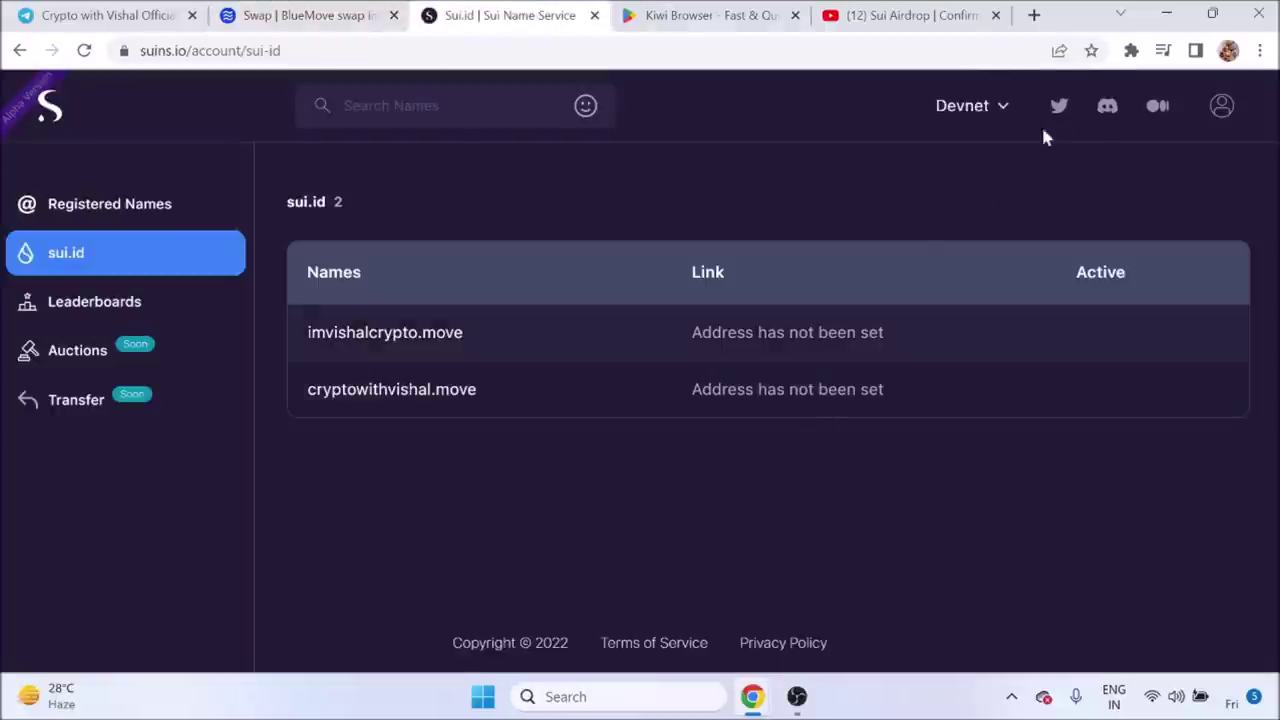
Request a testnet SUI airdrop in the Suiet wallet and open its DApps directory
{"action": "left_click", "coordinate": [1131, 51]}
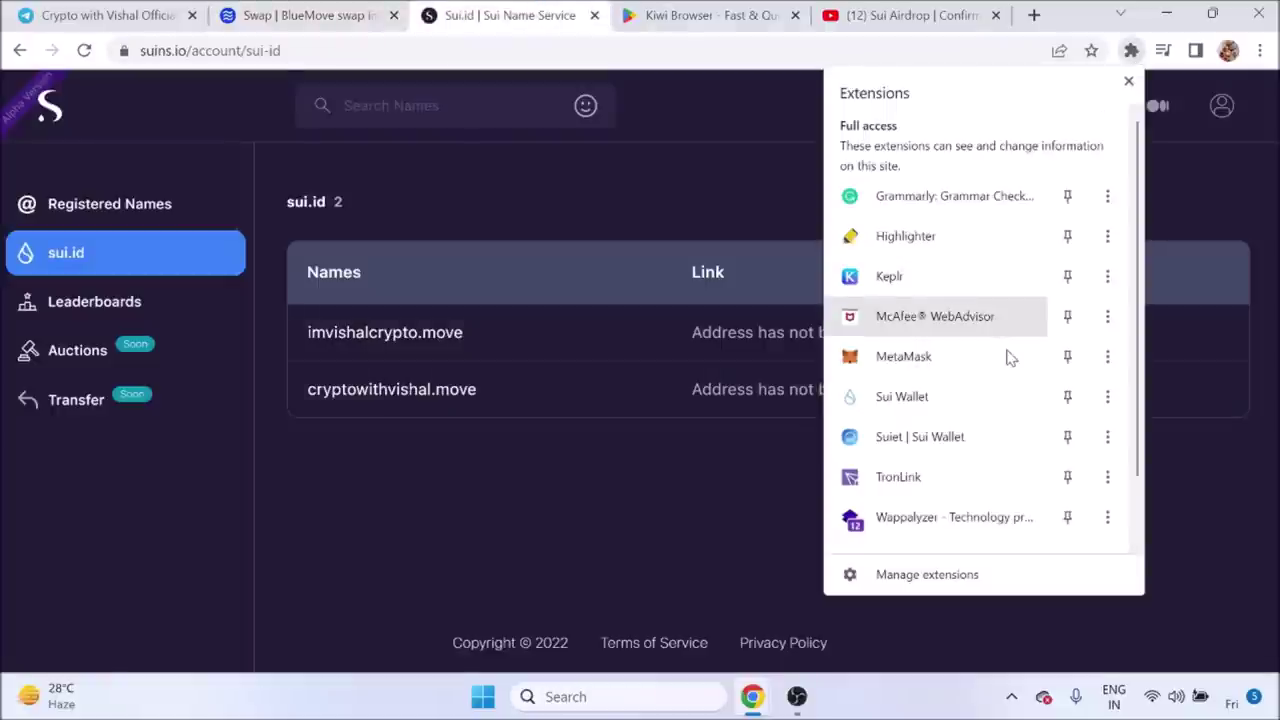
{"action": "left_click", "coordinate": [918, 437]}
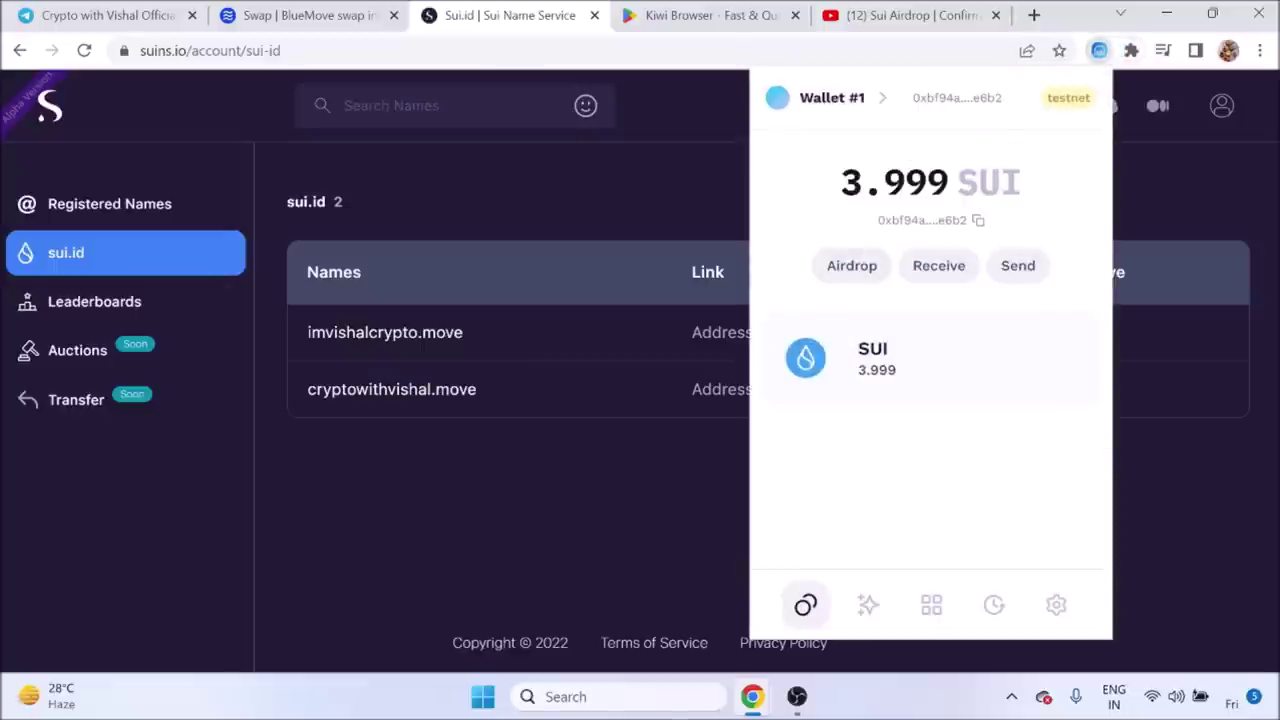
{"action": "left_click", "coordinate": [846, 270]}
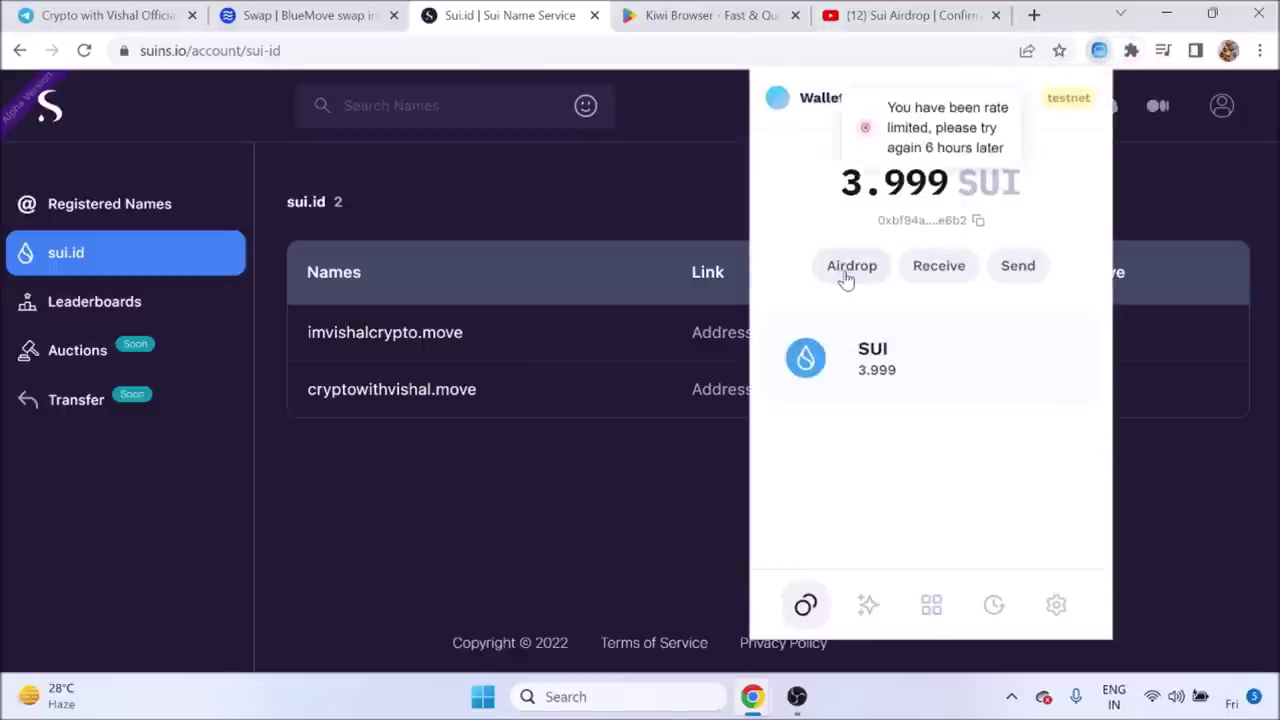
{"action": "left_click", "coordinate": [930, 612]}
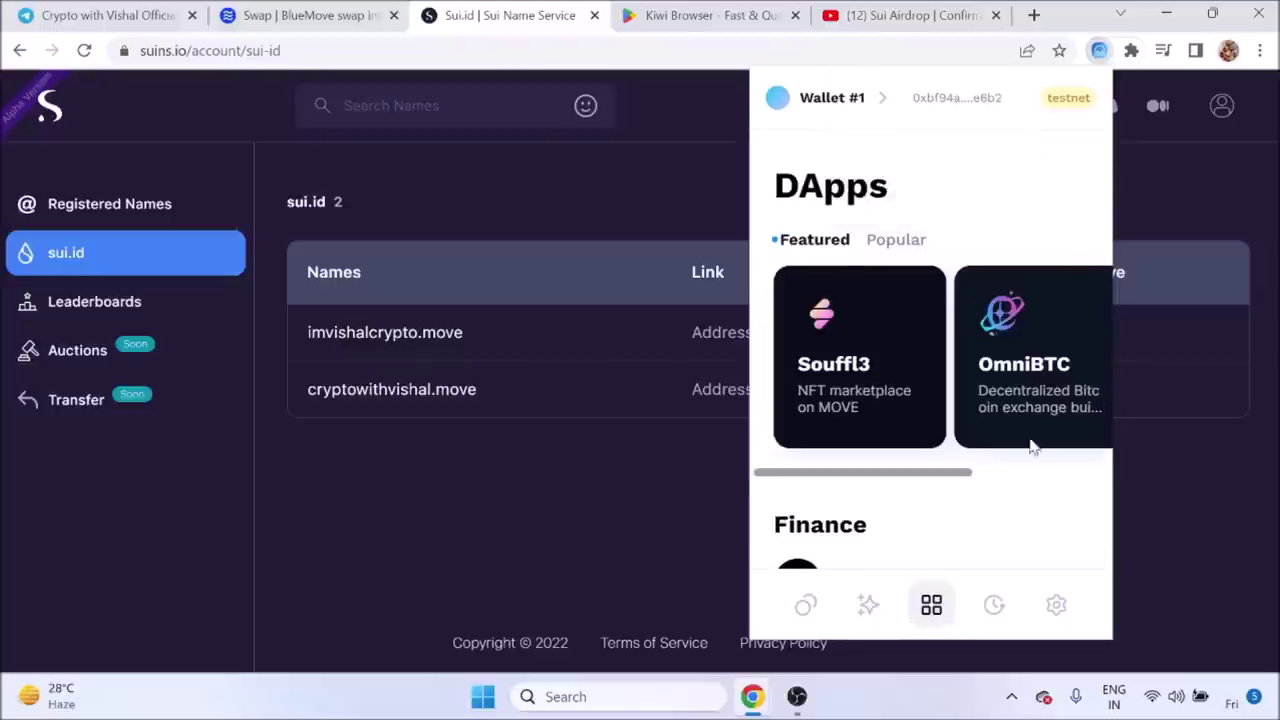
Look through the Suiet wallet's DApps directory down to the NFT Marketplace section, and close the wallet
{"action": "scroll", "coordinate": [1066, 209], "scroll_direction": "down", "scroll_amount": 4}
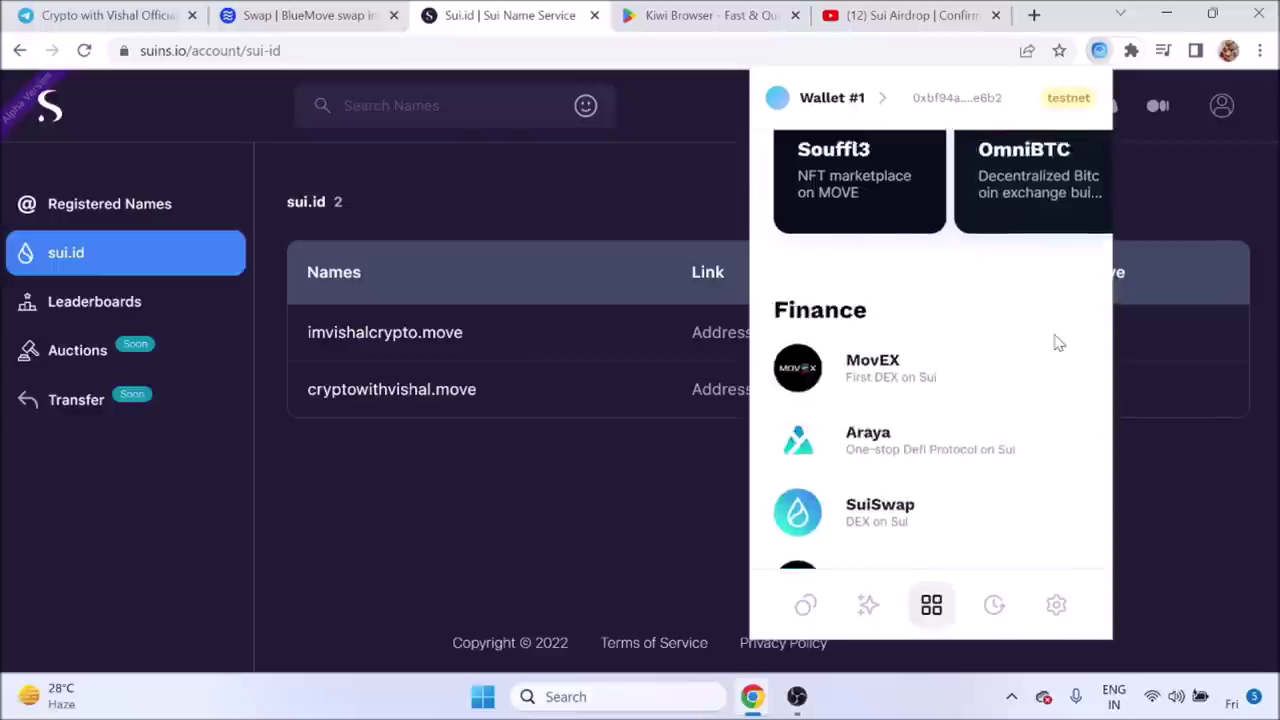
{"action": "scroll", "coordinate": [1000, 394], "scroll_direction": "down", "scroll_amount": 3}
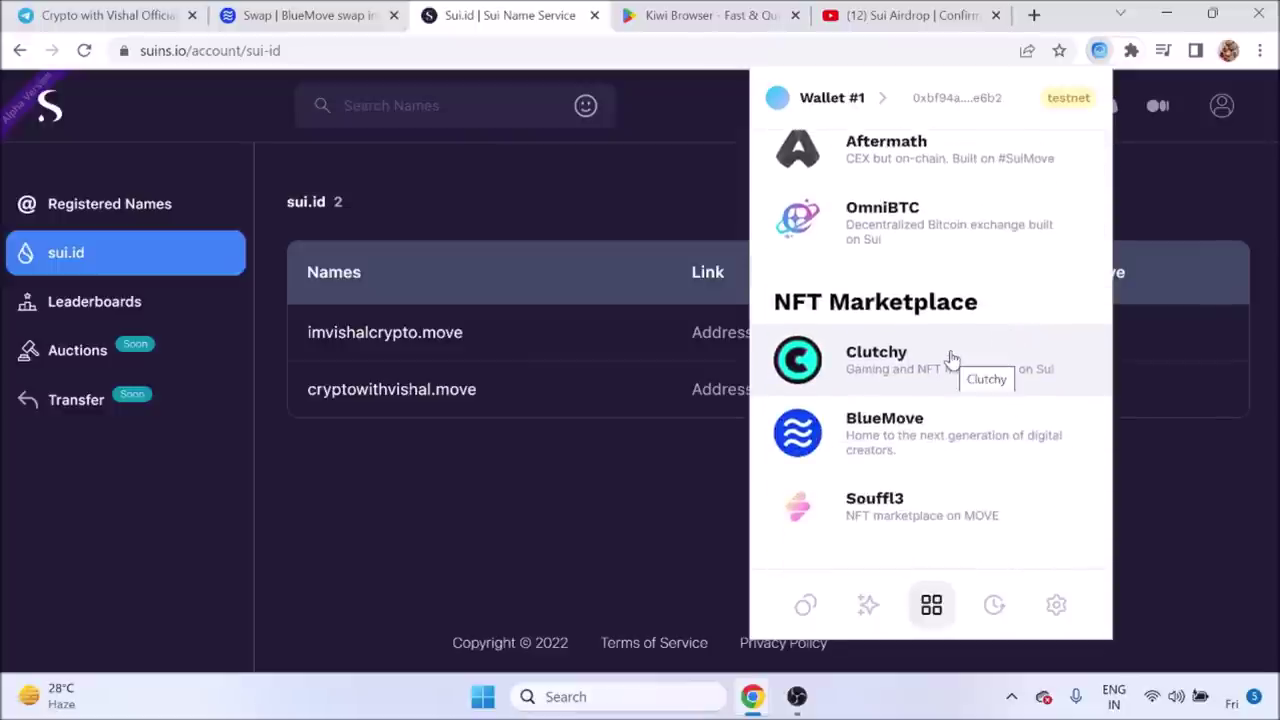
{"action": "left_click", "coordinate": [641, 193]}
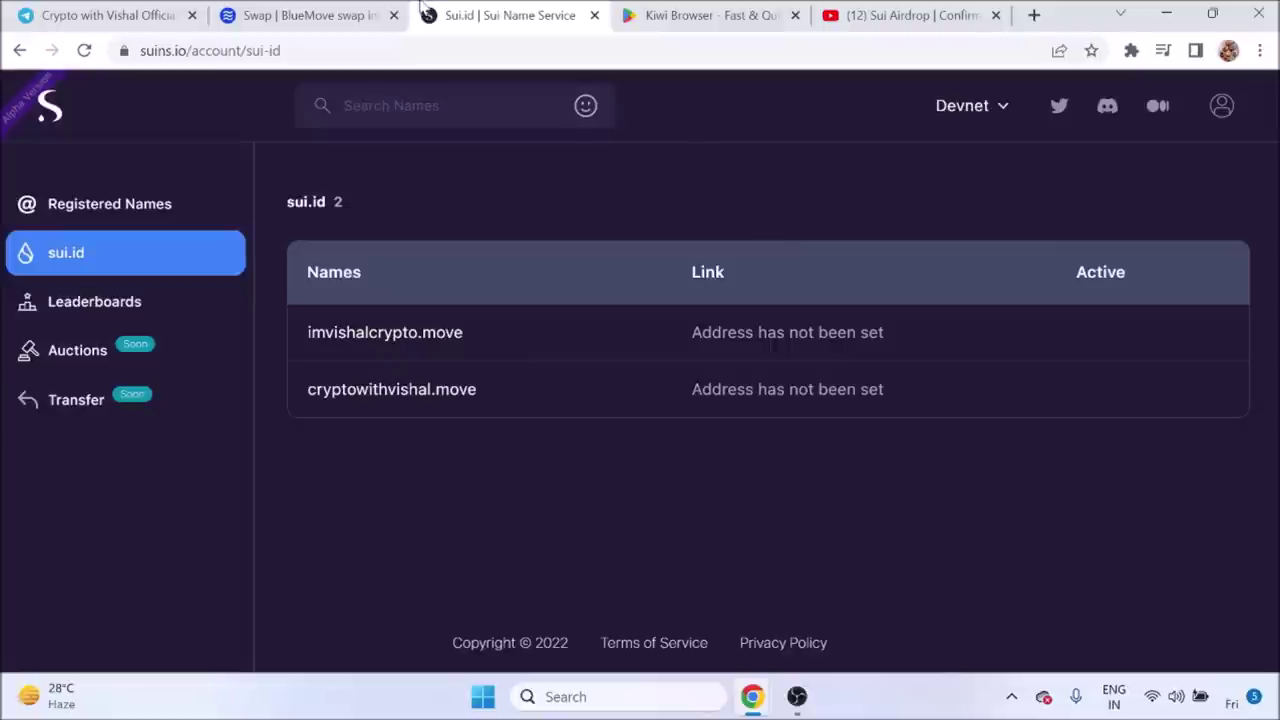
Review the BlueMove swap page and the Sui Airdrop video page on YouTube, and return to the BlueMove swap
{"action": "left_click", "coordinate": [305, 15]}
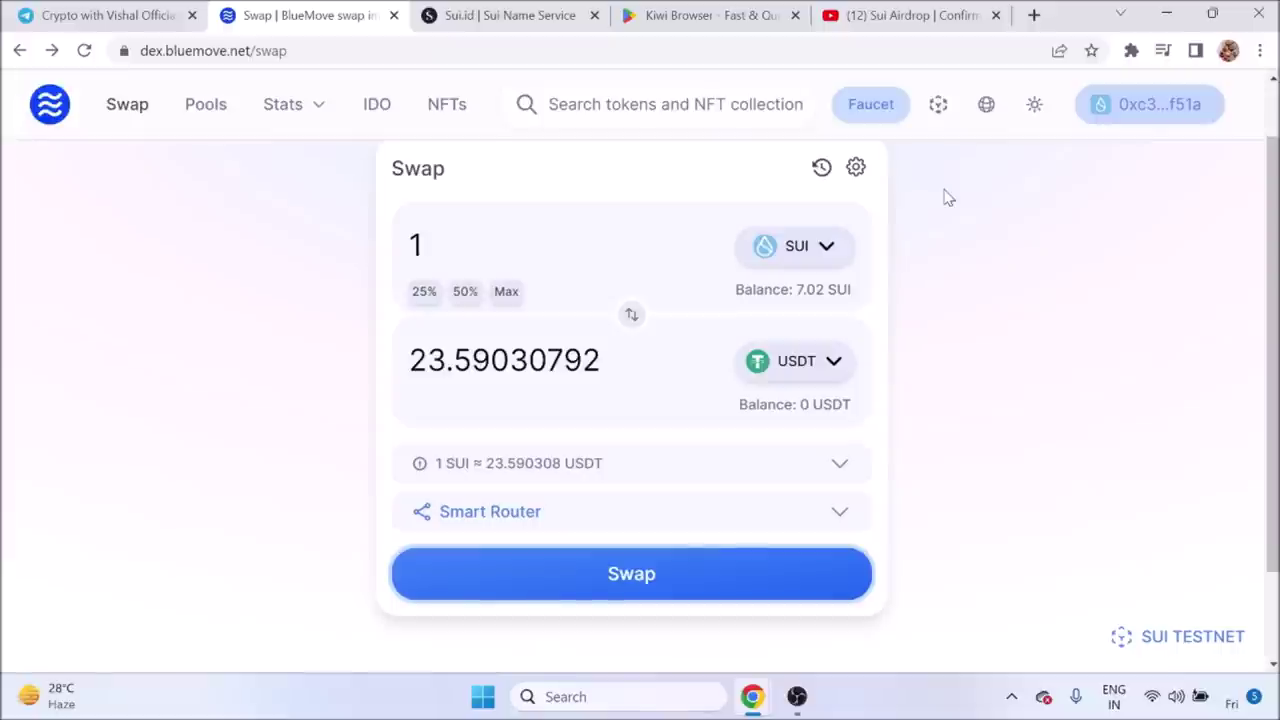
{"action": "scroll", "coordinate": [1023, 200], "scroll_direction": "up", "scroll_amount": 1}
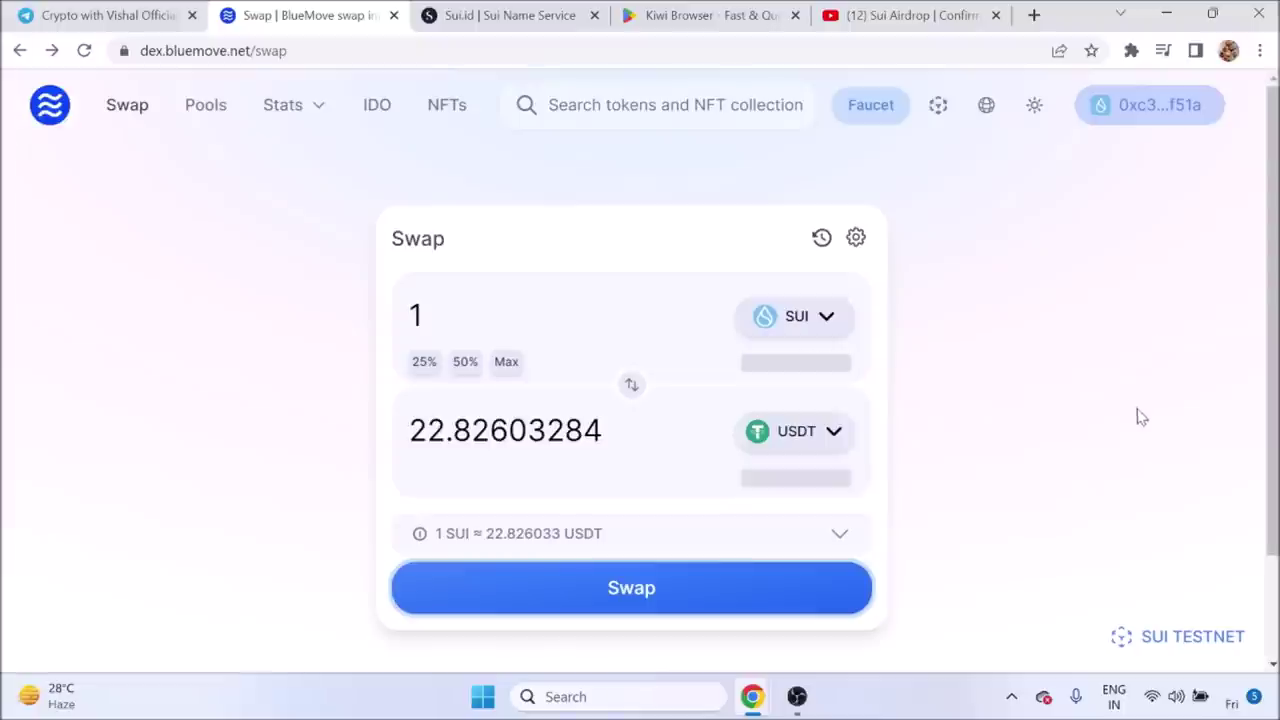
{"action": "left_click", "coordinate": [912, 12]}
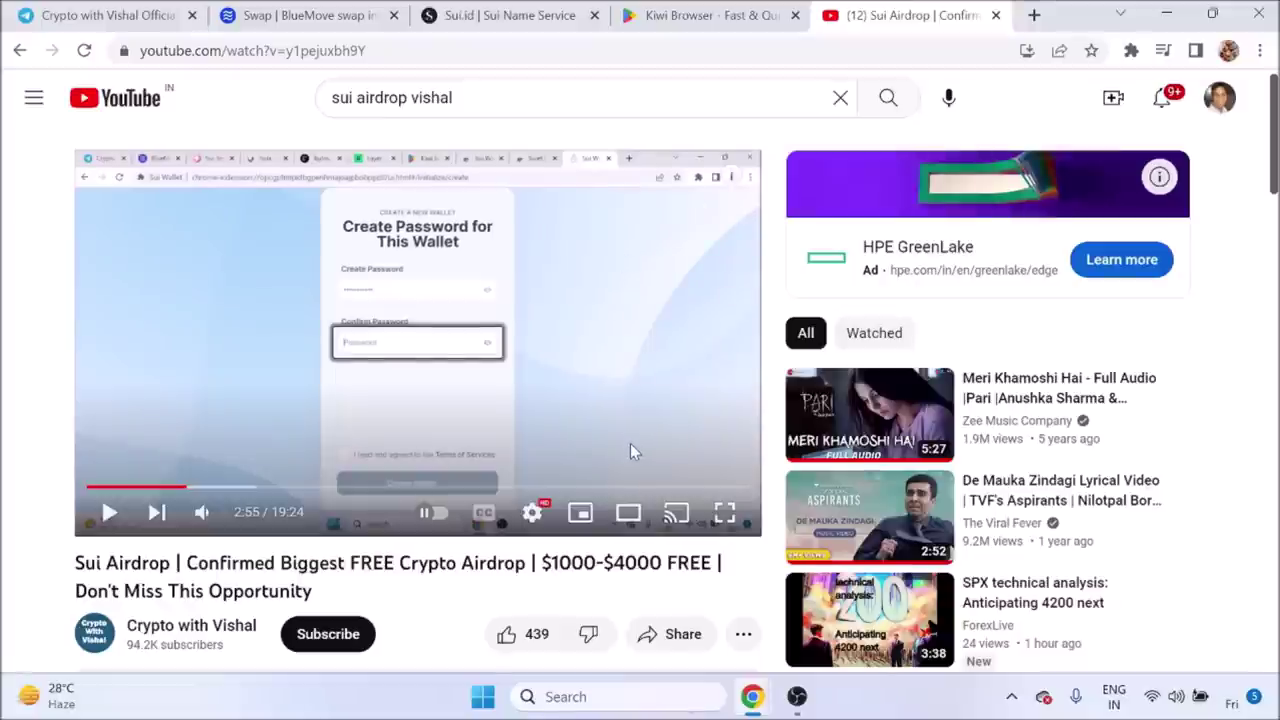
{"action": "left_click", "coordinate": [450, 12]}
{"action": "left_click", "coordinate": [329, 12]}
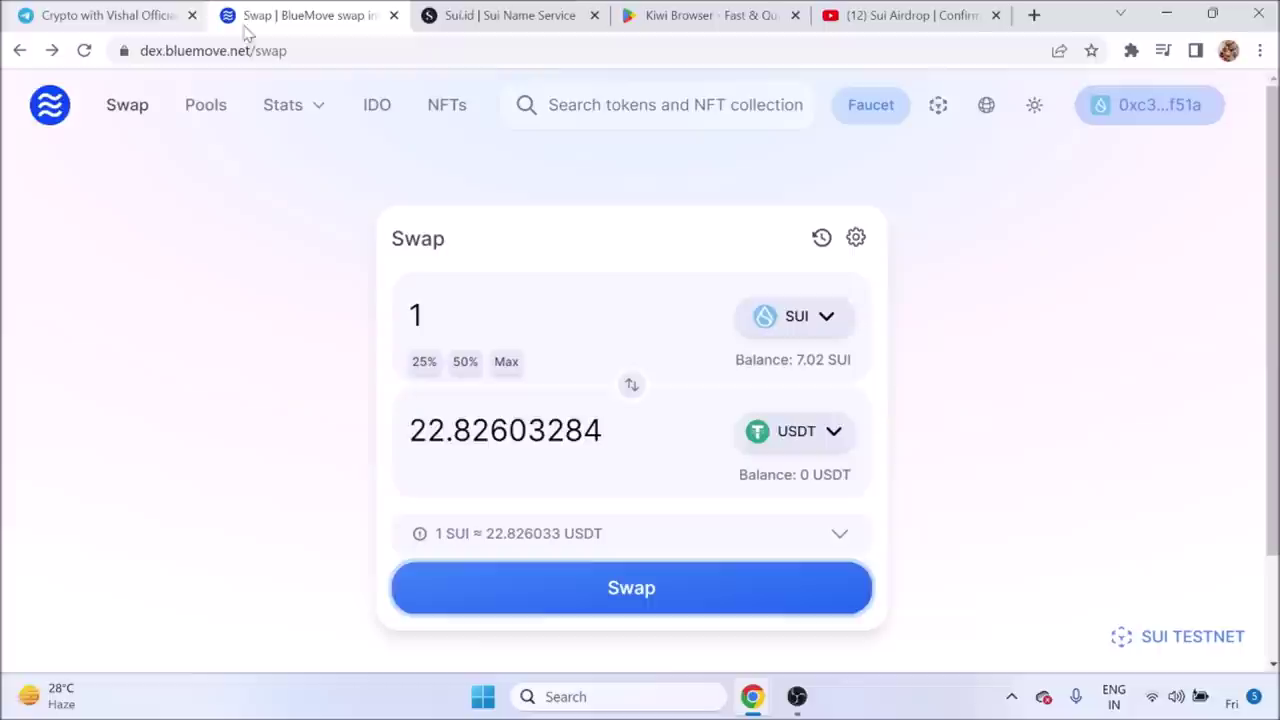
{"action": "left_click", "coordinate": [183, 48]}
{"action": "left_click", "coordinate": [210, 291]}
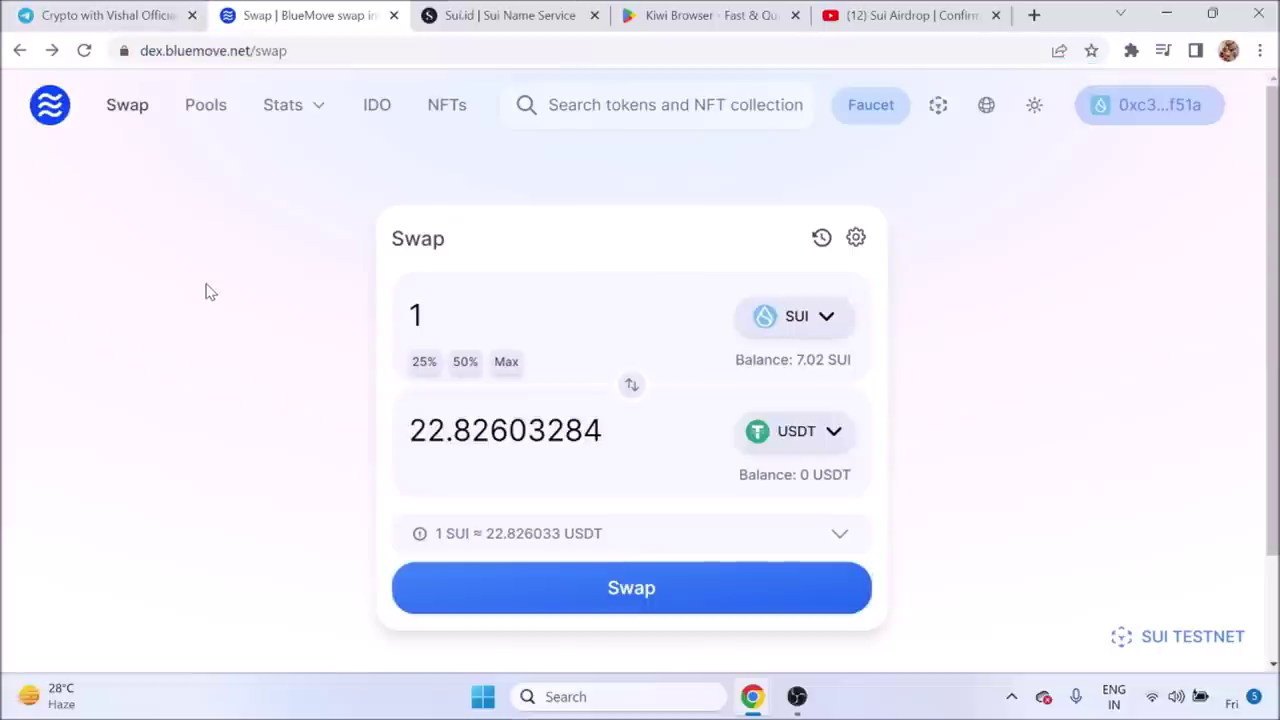
Revisit the Kiwi Browser page on Google Play and the Sui Name Service page, ending on the BlueMove swap page
{"action": "left_click", "coordinate": [697, 10]}
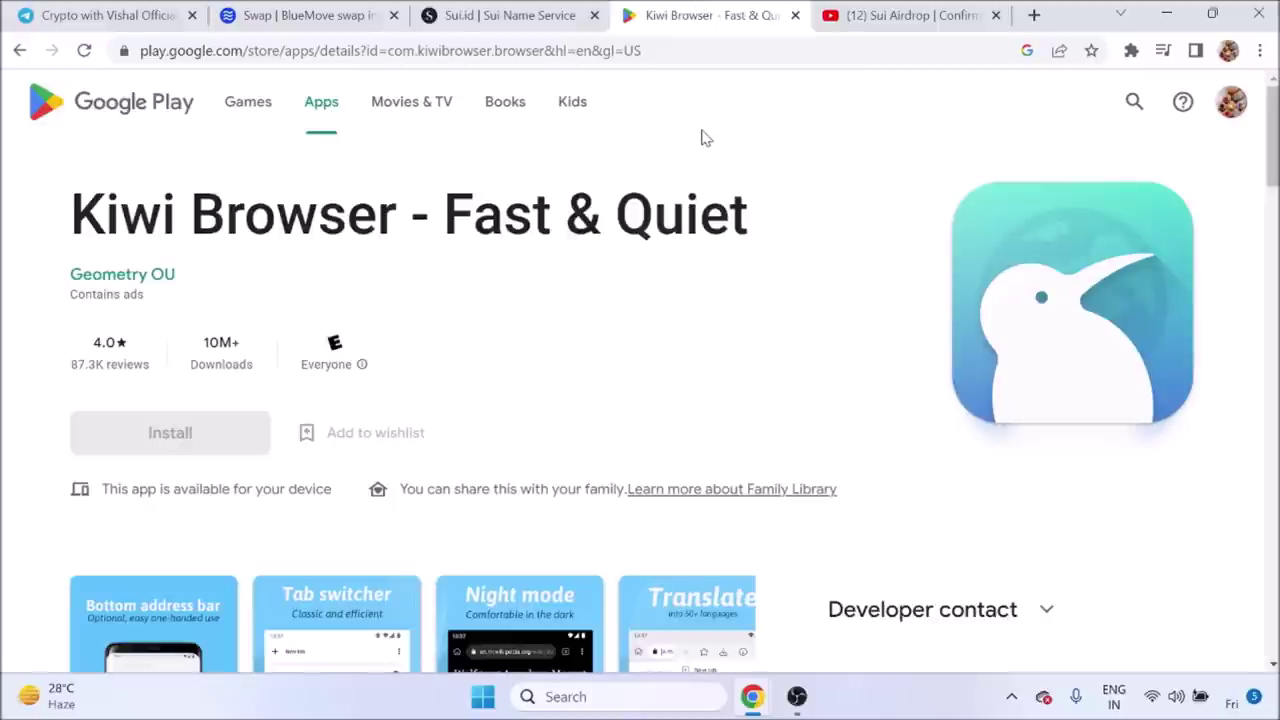
{"action": "left_click", "coordinate": [449, 10]}
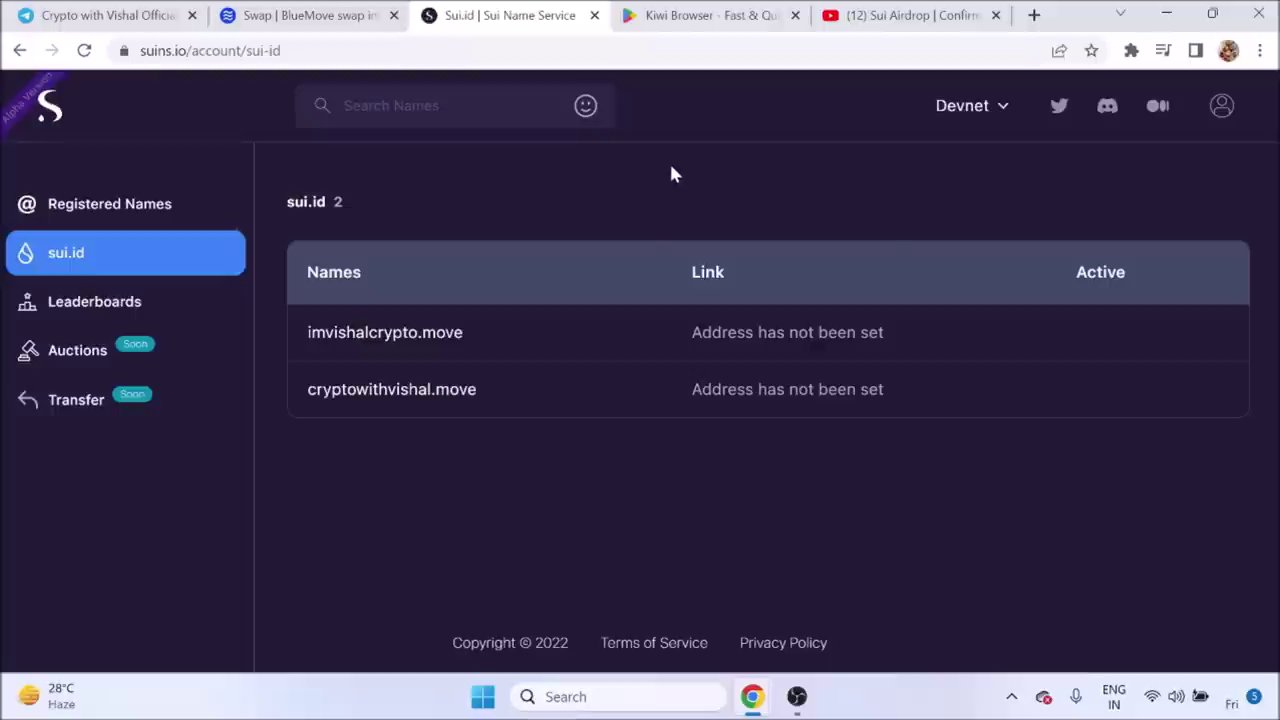
{"action": "left_click", "coordinate": [313, 12]}
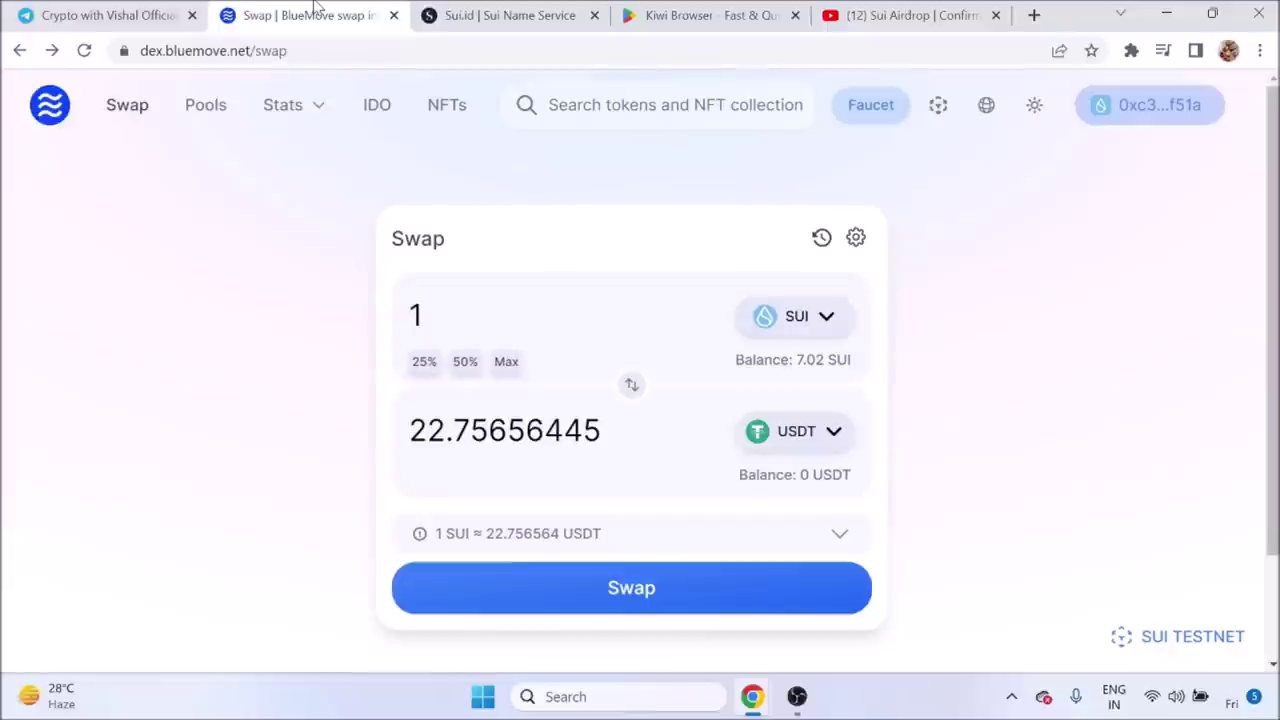